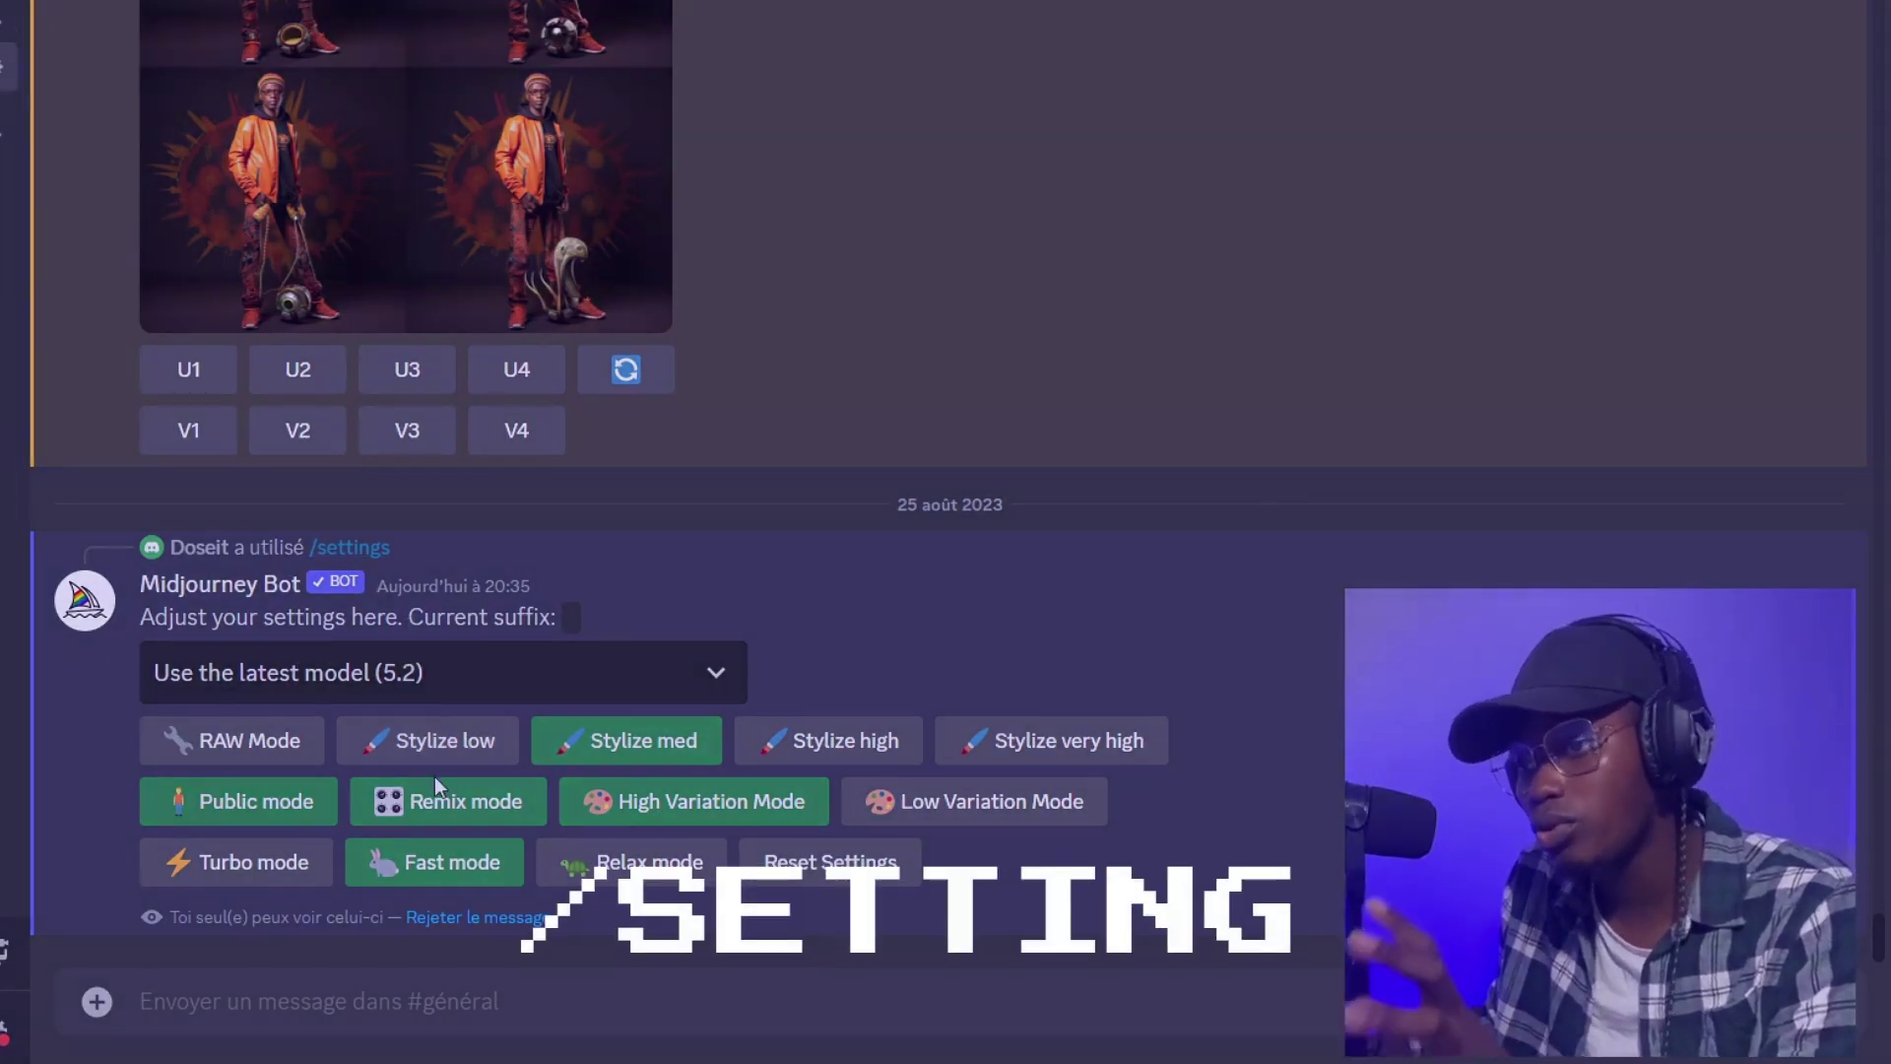
# - Enable Remix mode and copy the earlier 'african, fashionned, soccer coach' prompt text
pyautogui.click(441, 796)
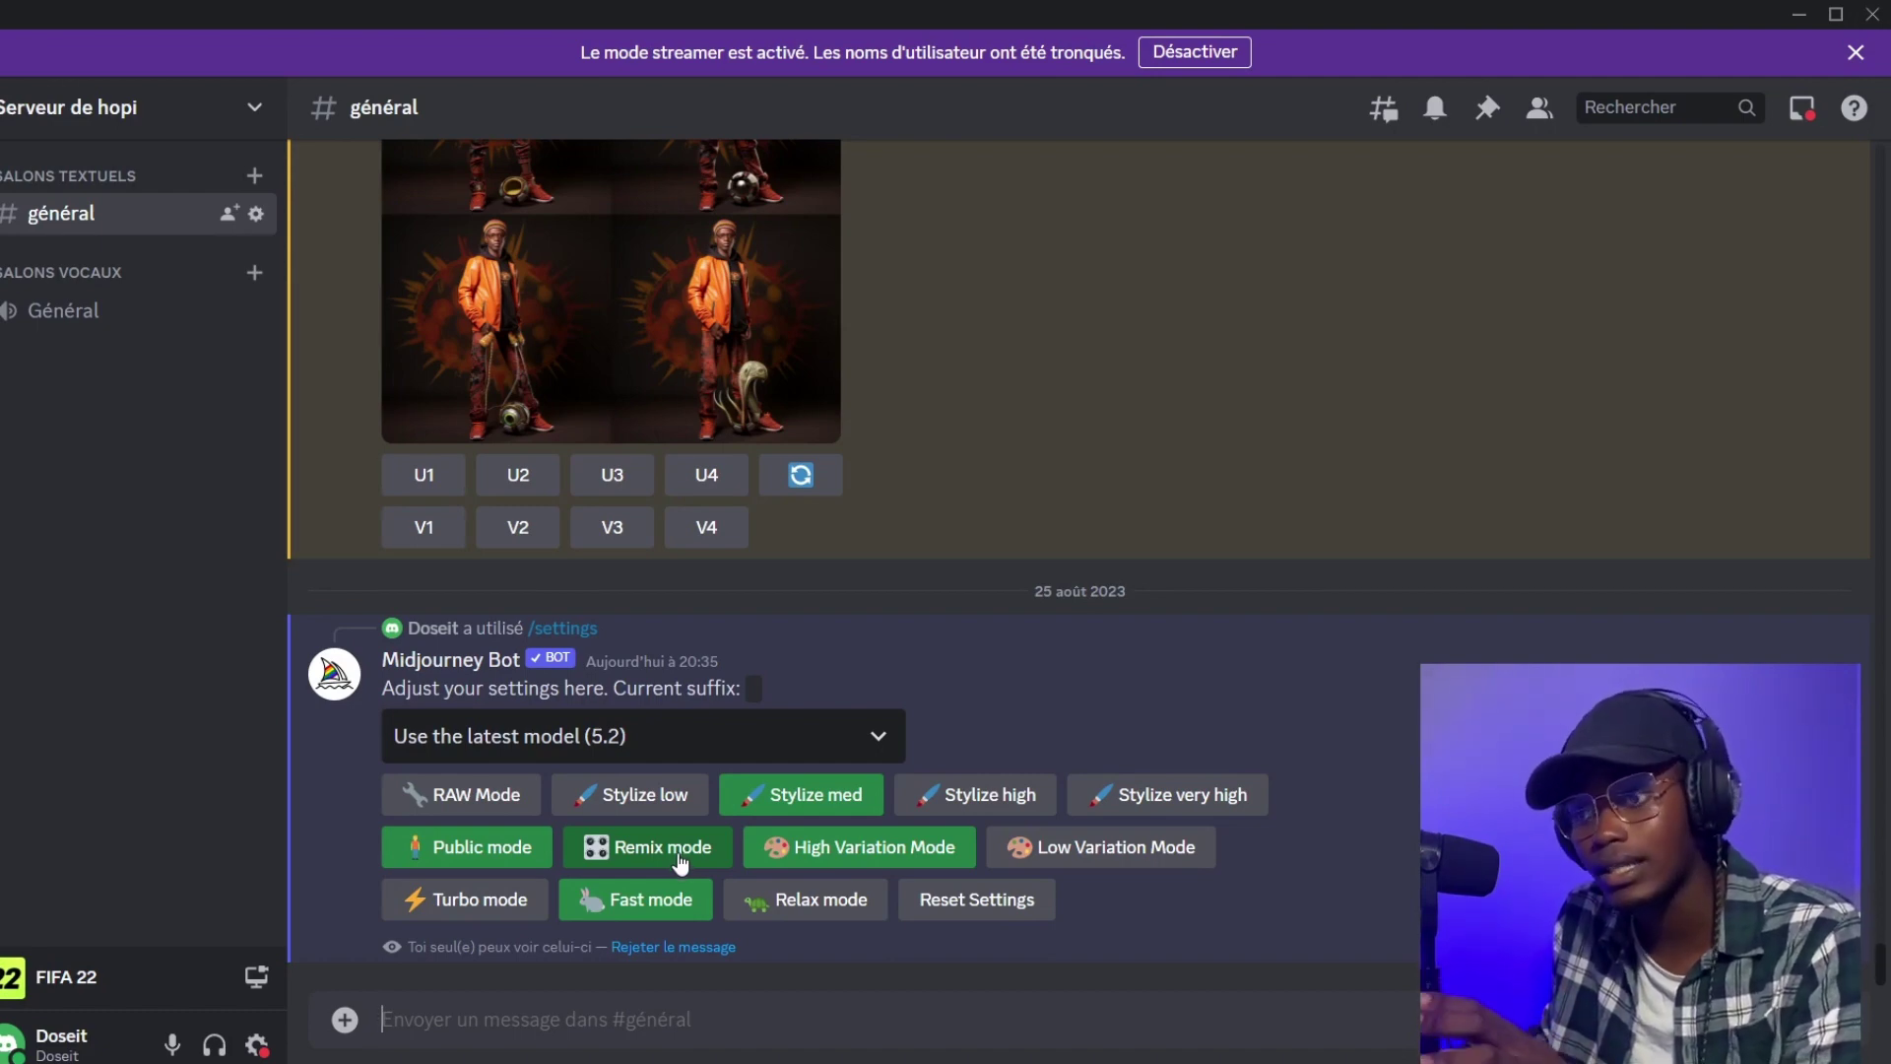
pyautogui.scroll(3, 1103, 516)
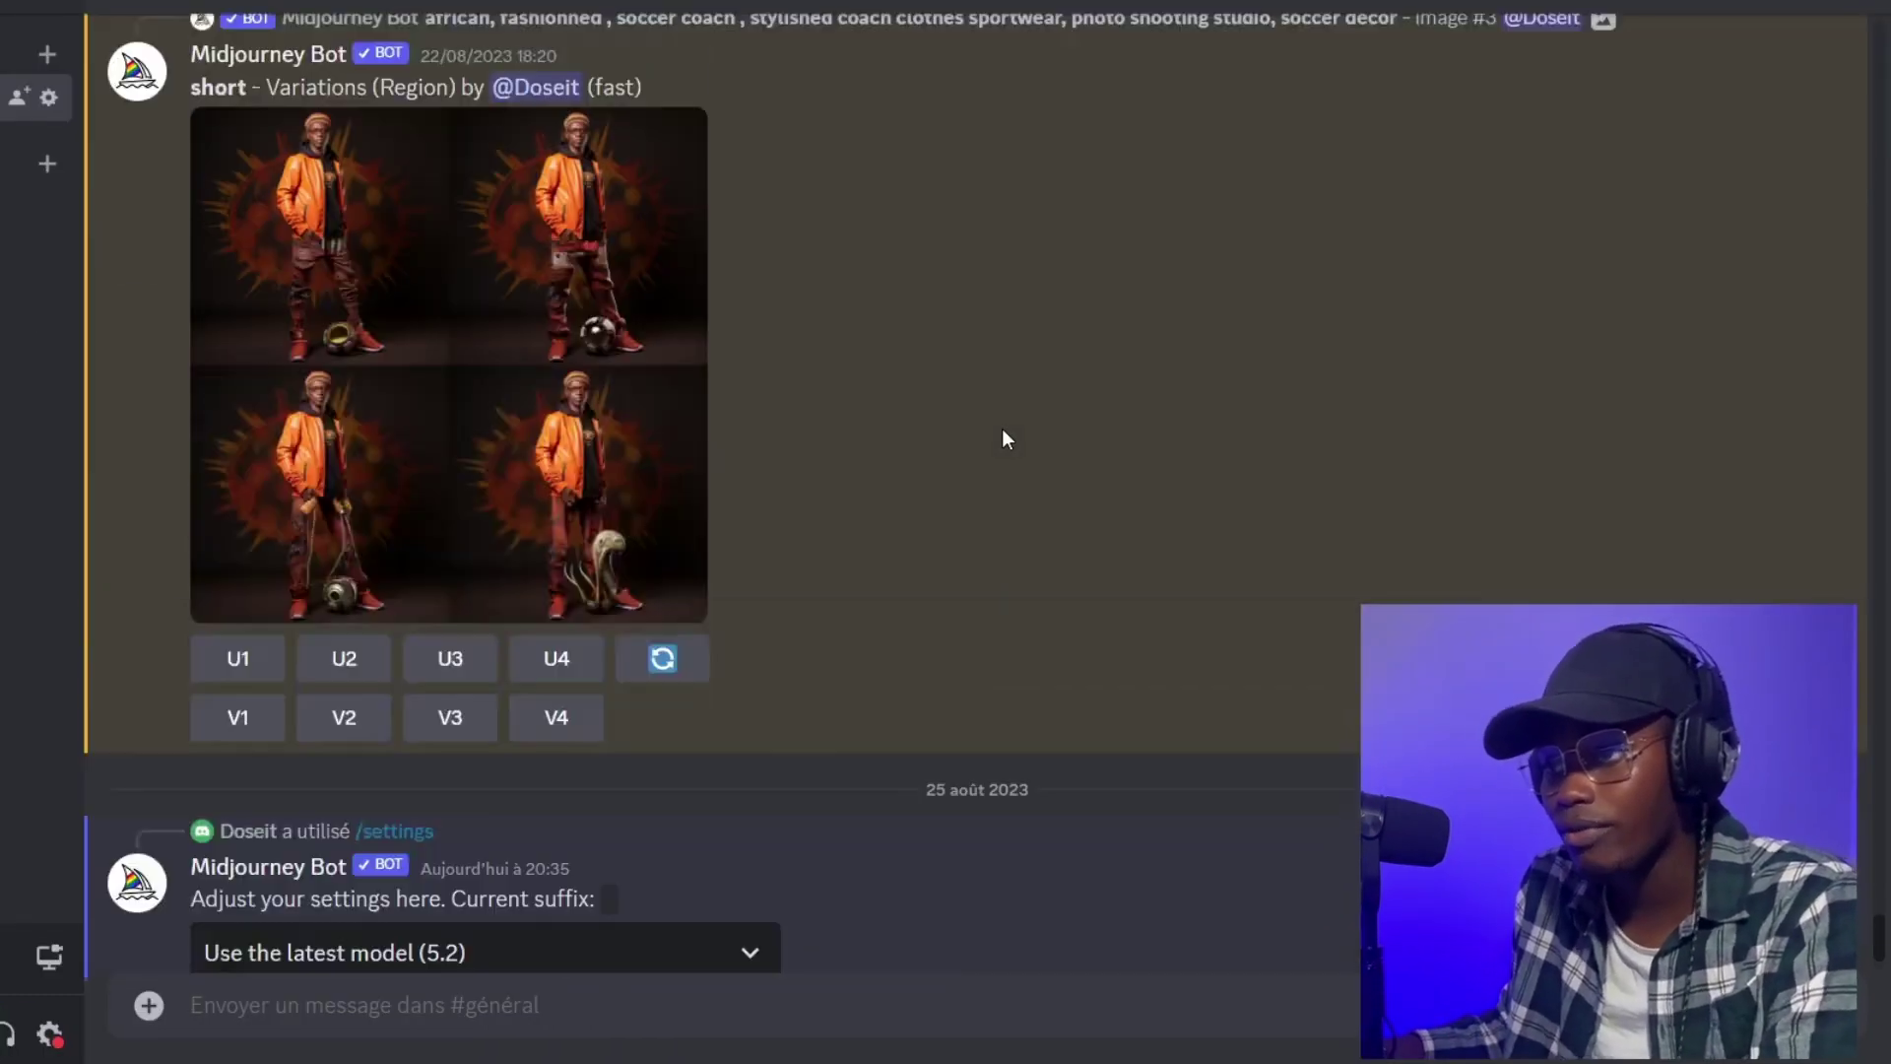
pyautogui.scroll(2, 1103, 516)
pyautogui.scroll(3, 1103, 516)
pyautogui.scroll(3, 1103, 517)
pyautogui.scroll(5, 1003, 434)
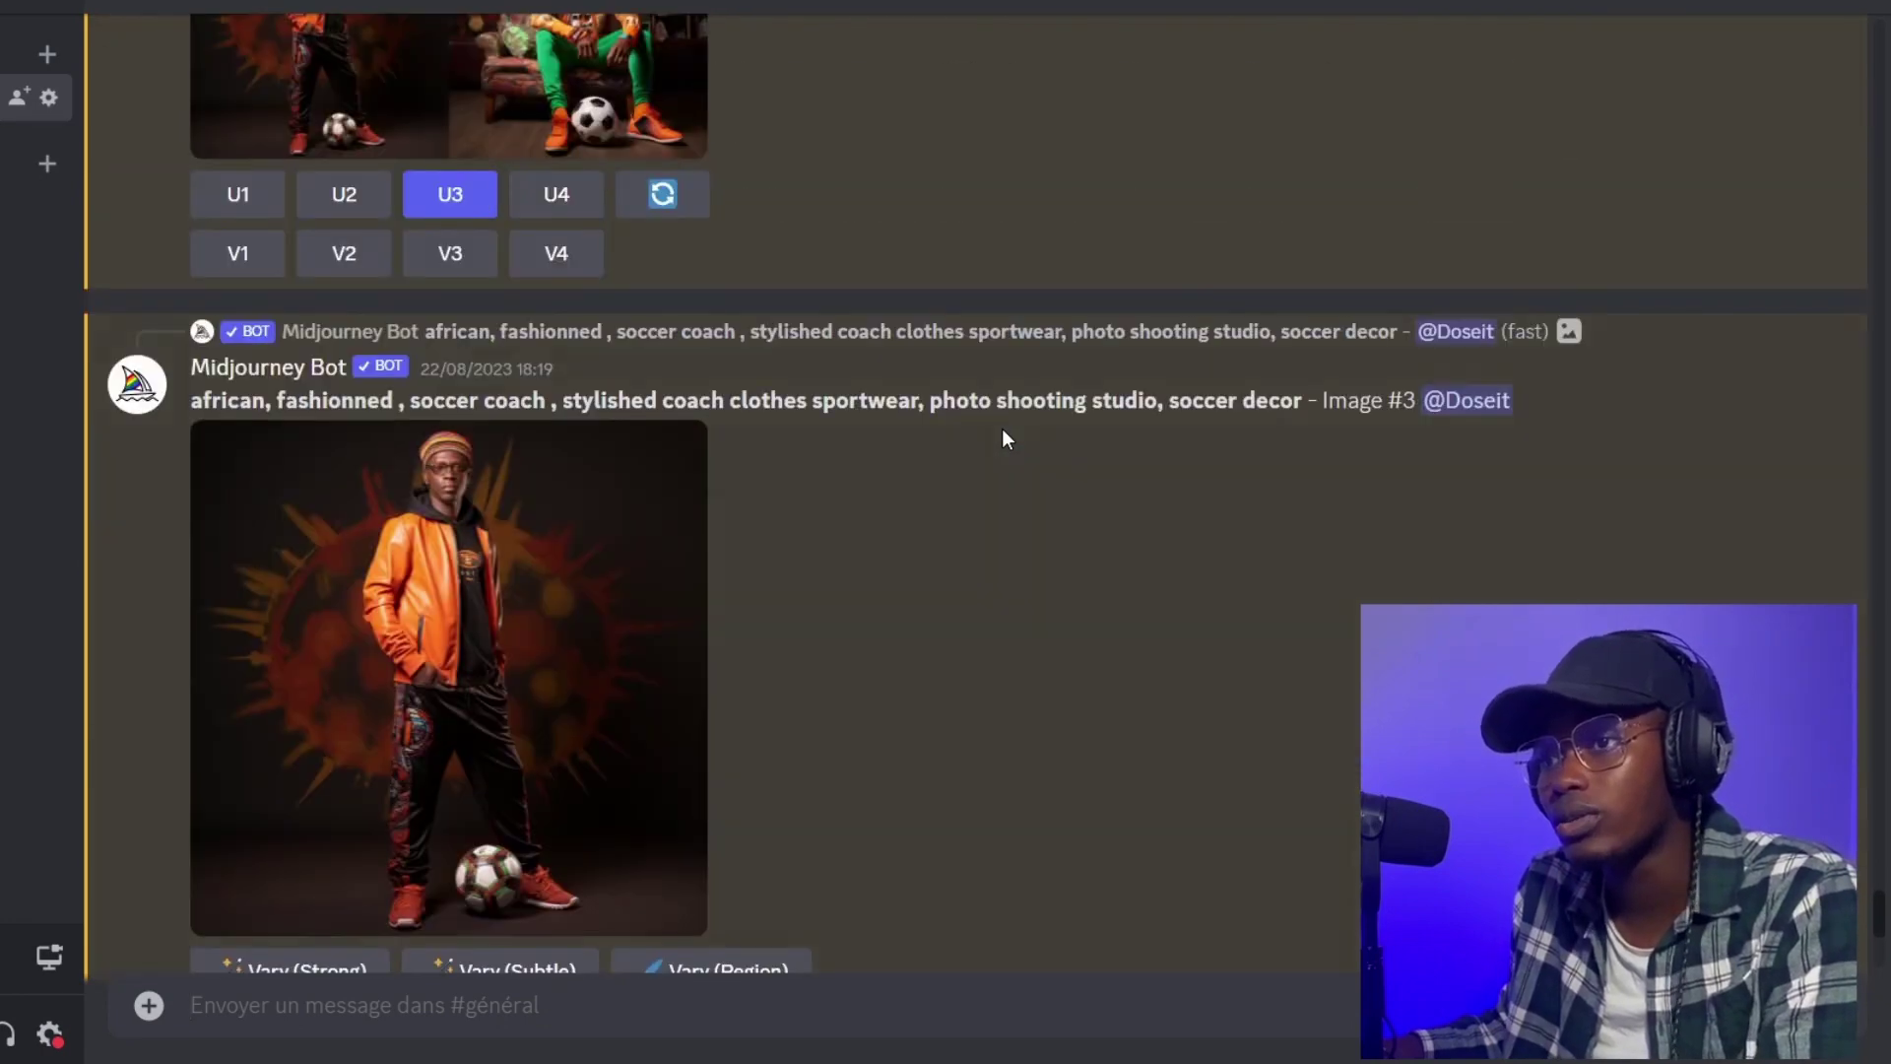
pyautogui.scroll(2, 1002, 434)
pyautogui.moveTo(195, 548); pyautogui.dragTo(1337, 548)
pyautogui.hotkey('ctrl', 'c')
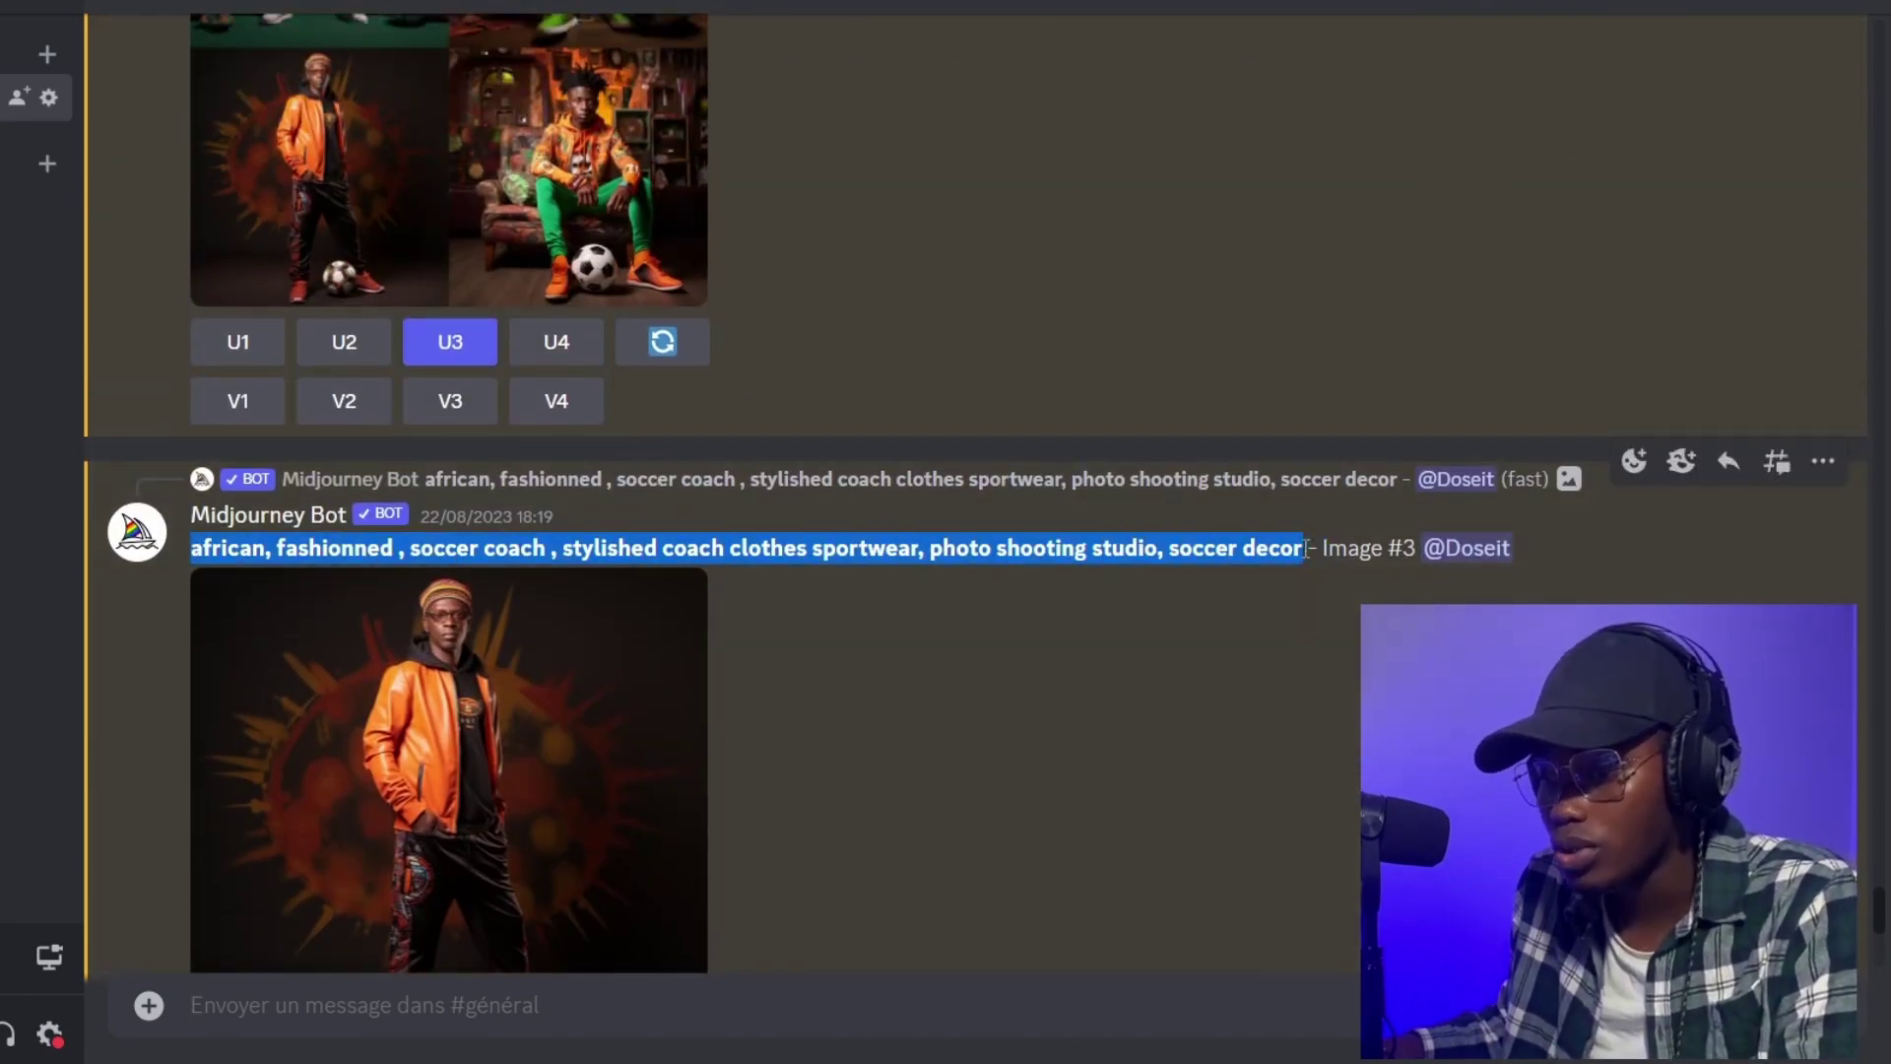
pyautogui.scroll(-5, 804, 743)
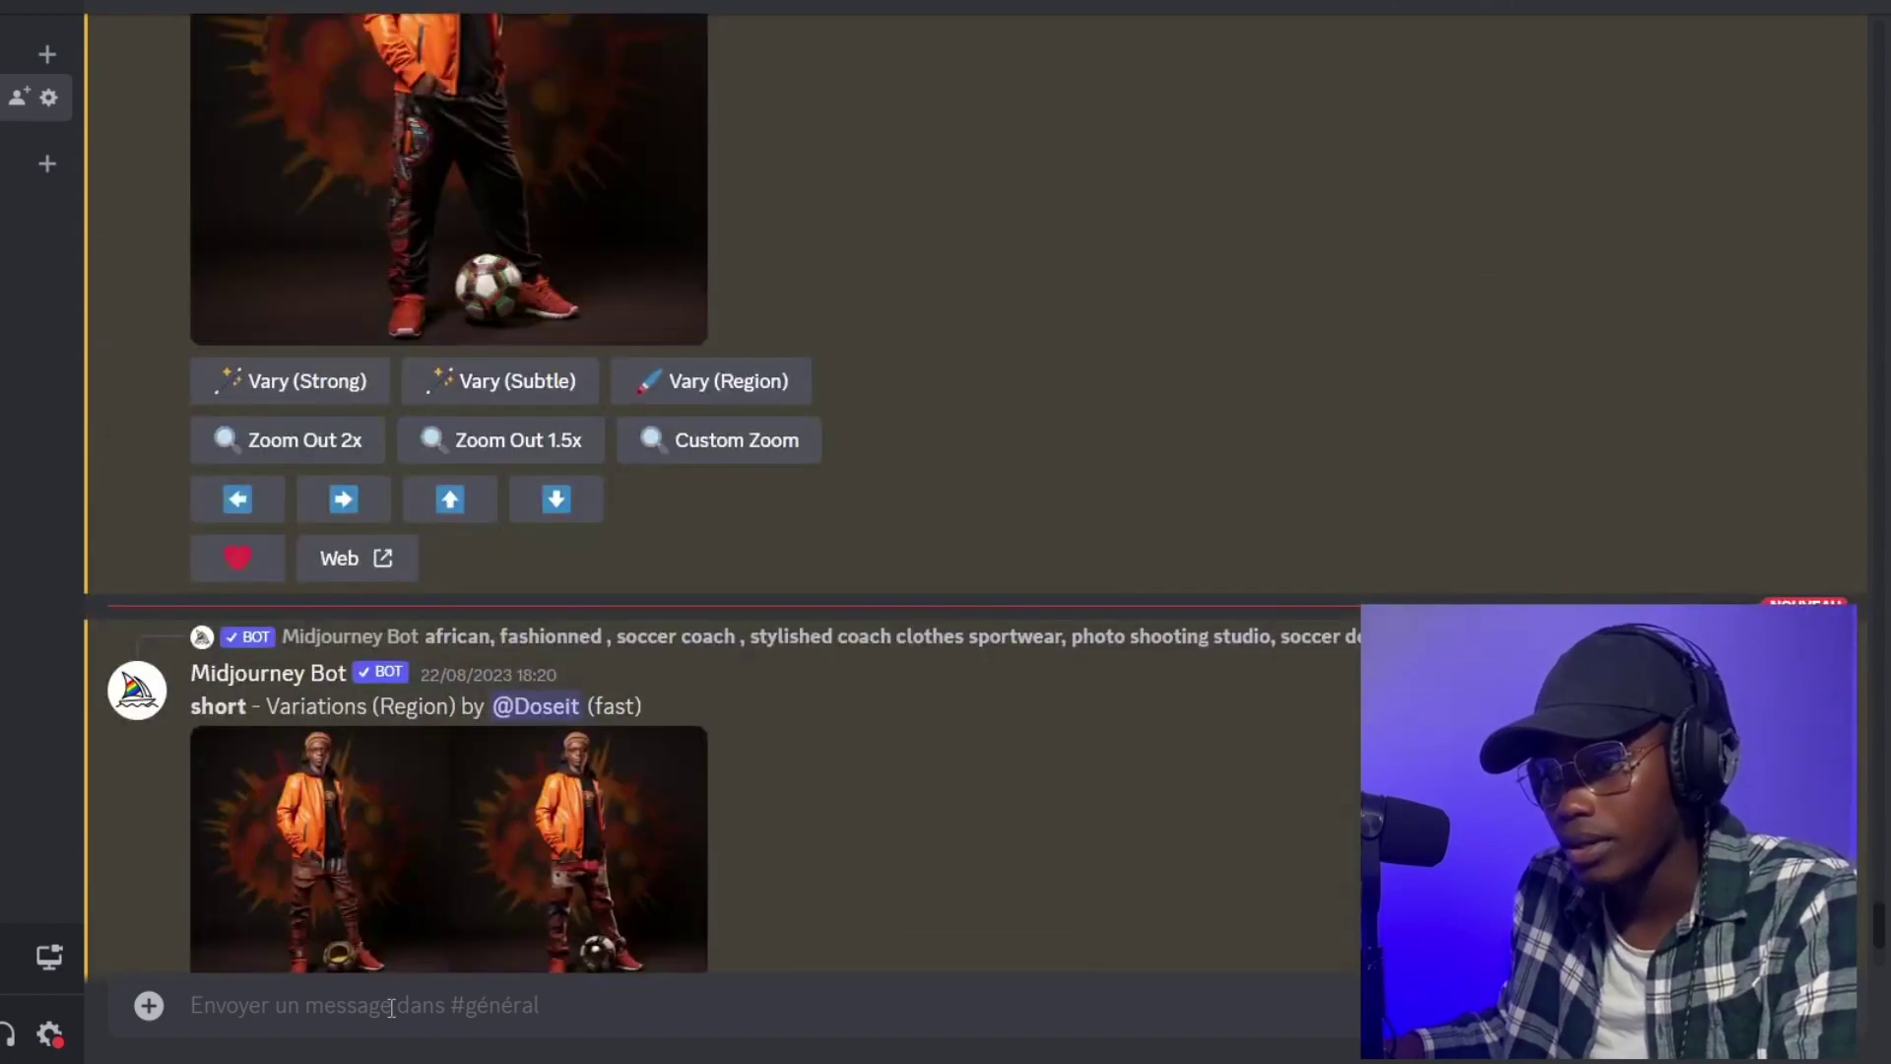
# - Run /imagine with the pasted soccer coach prompt and preview the resulting four-image grid
pyautogui.write('/ima')
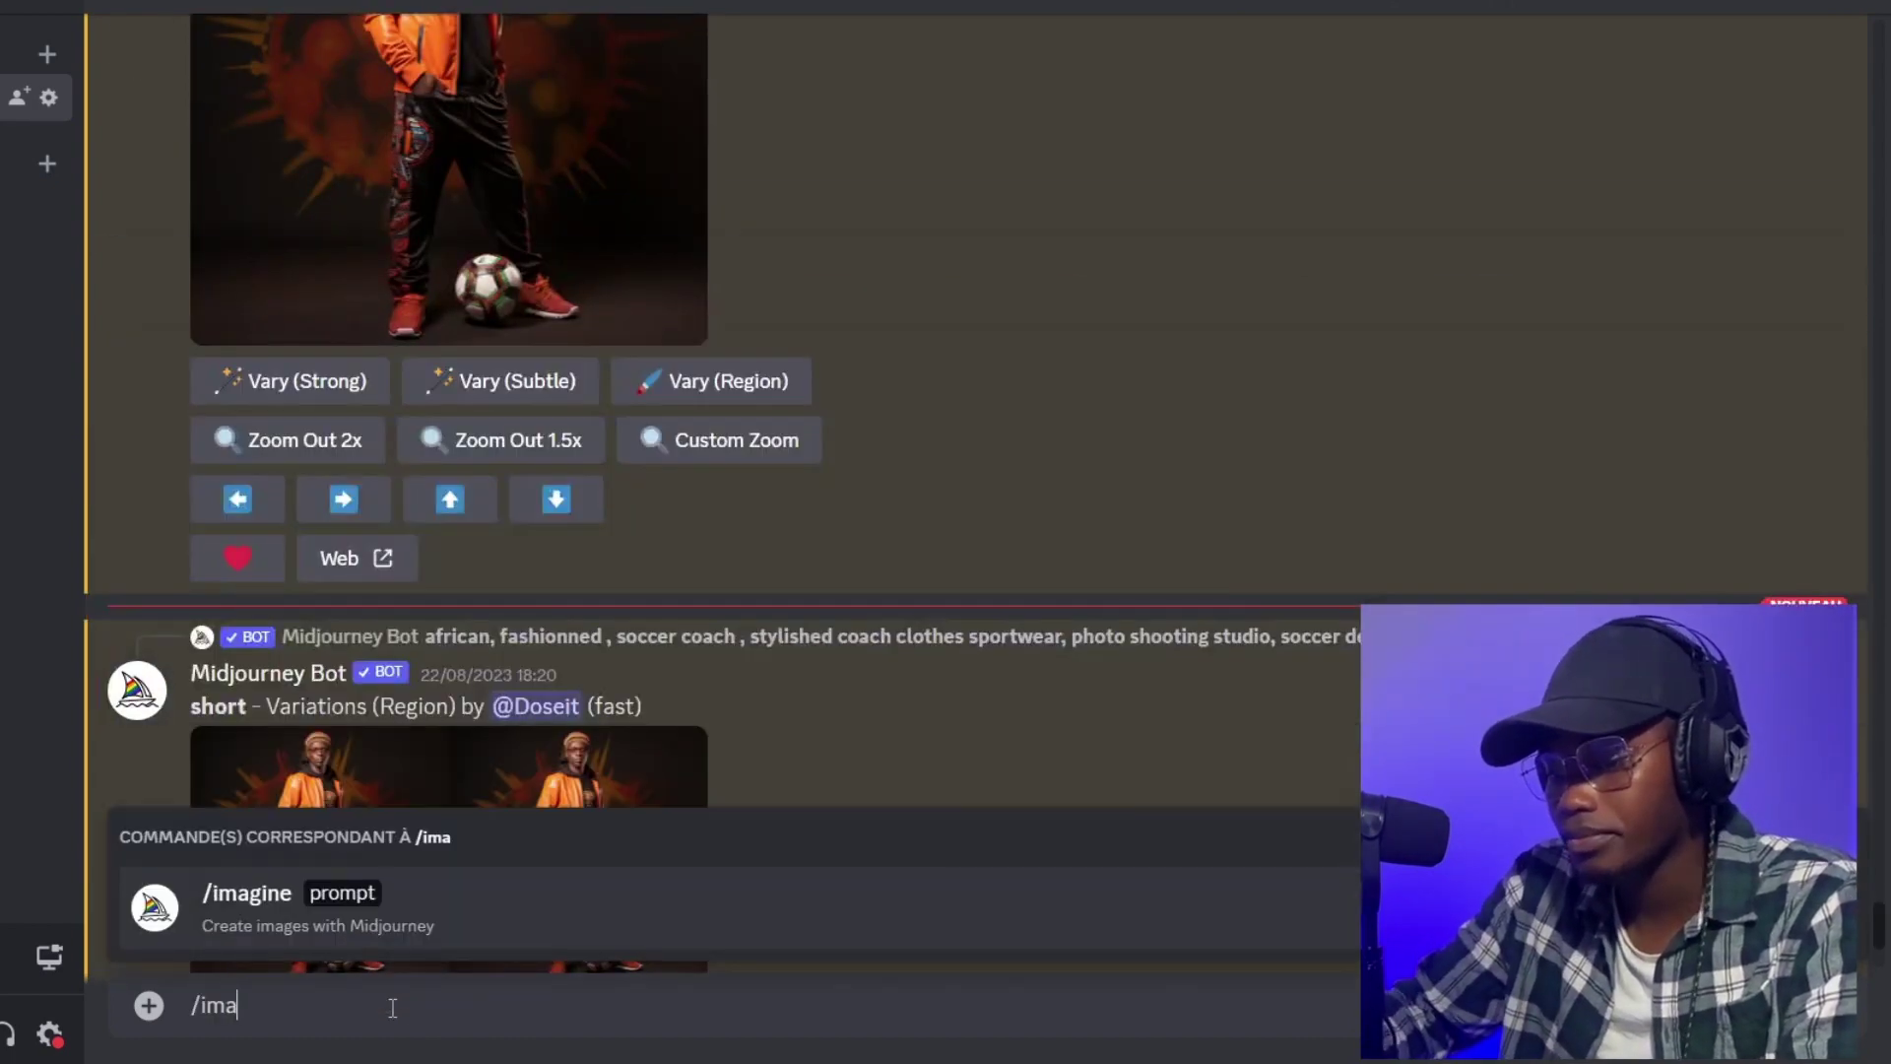
pyautogui.write('gine')
pyautogui.press('Tab')
pyautogui.hotkey('ctrl', 'v')
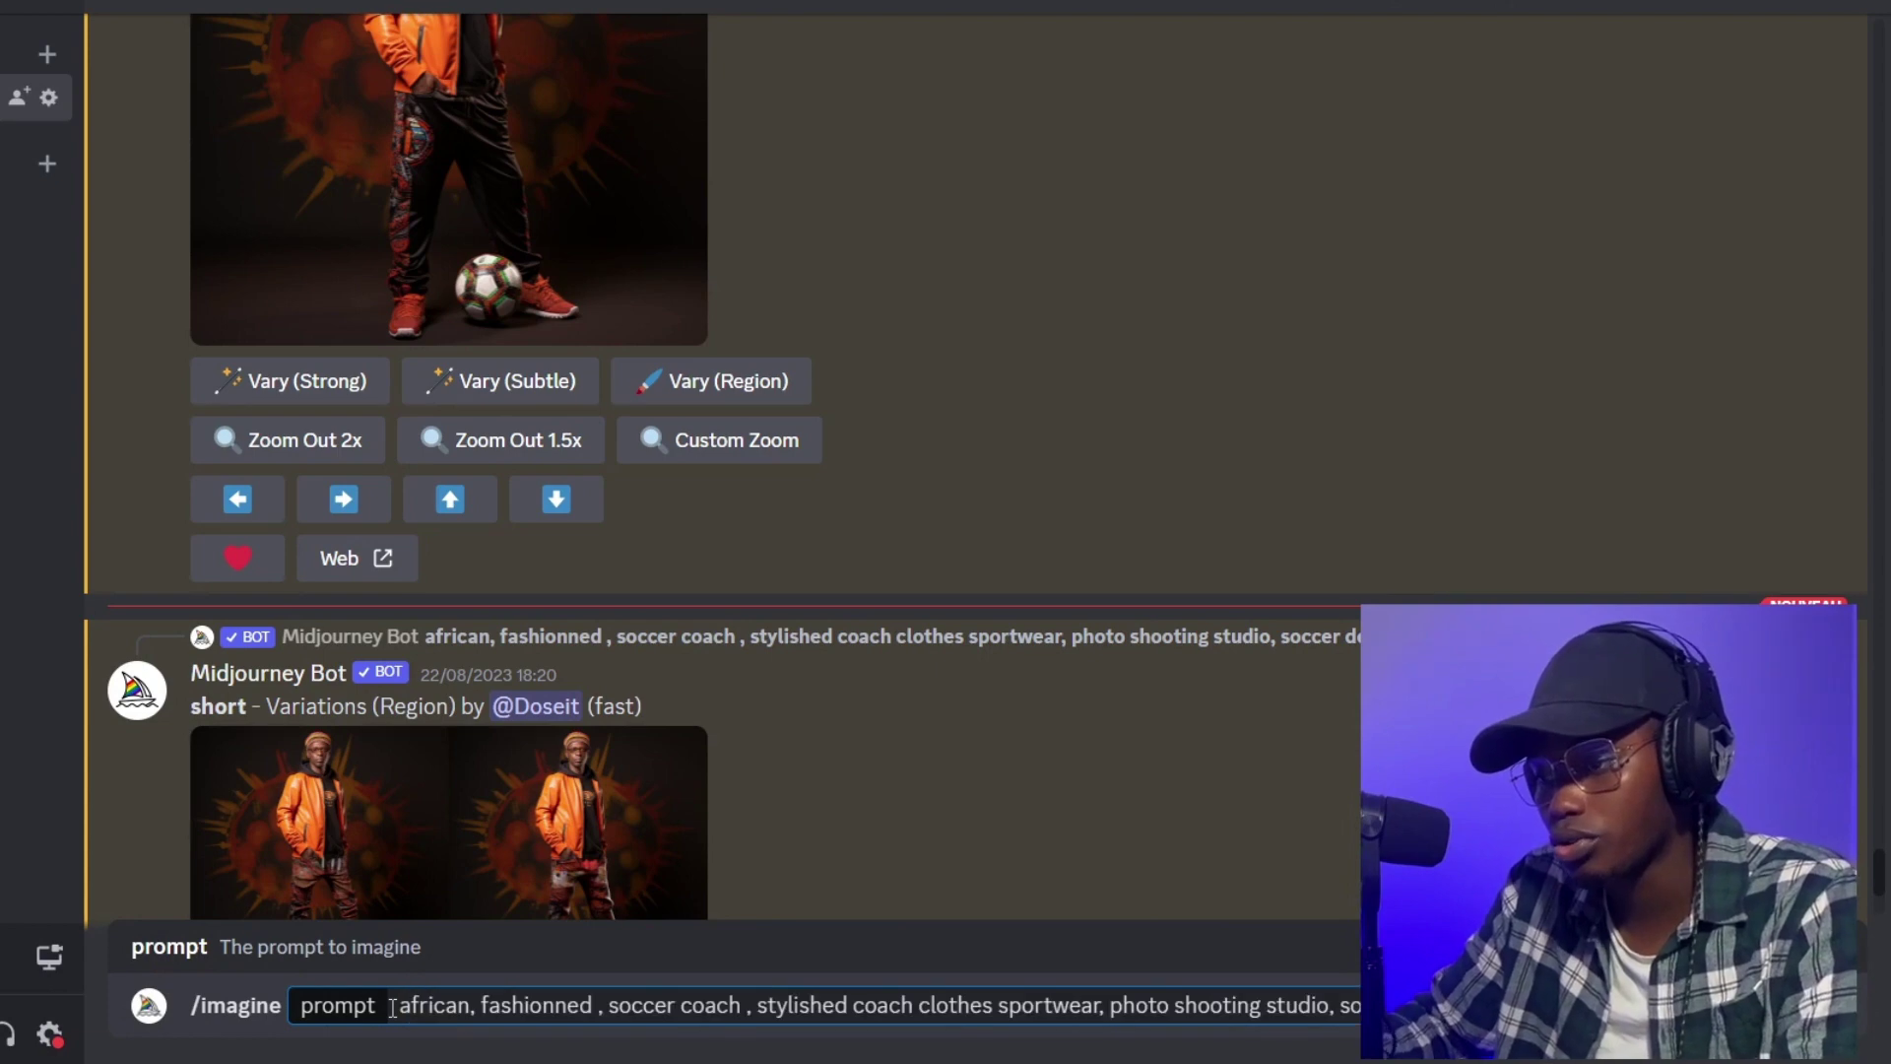
pyautogui.press('Return')
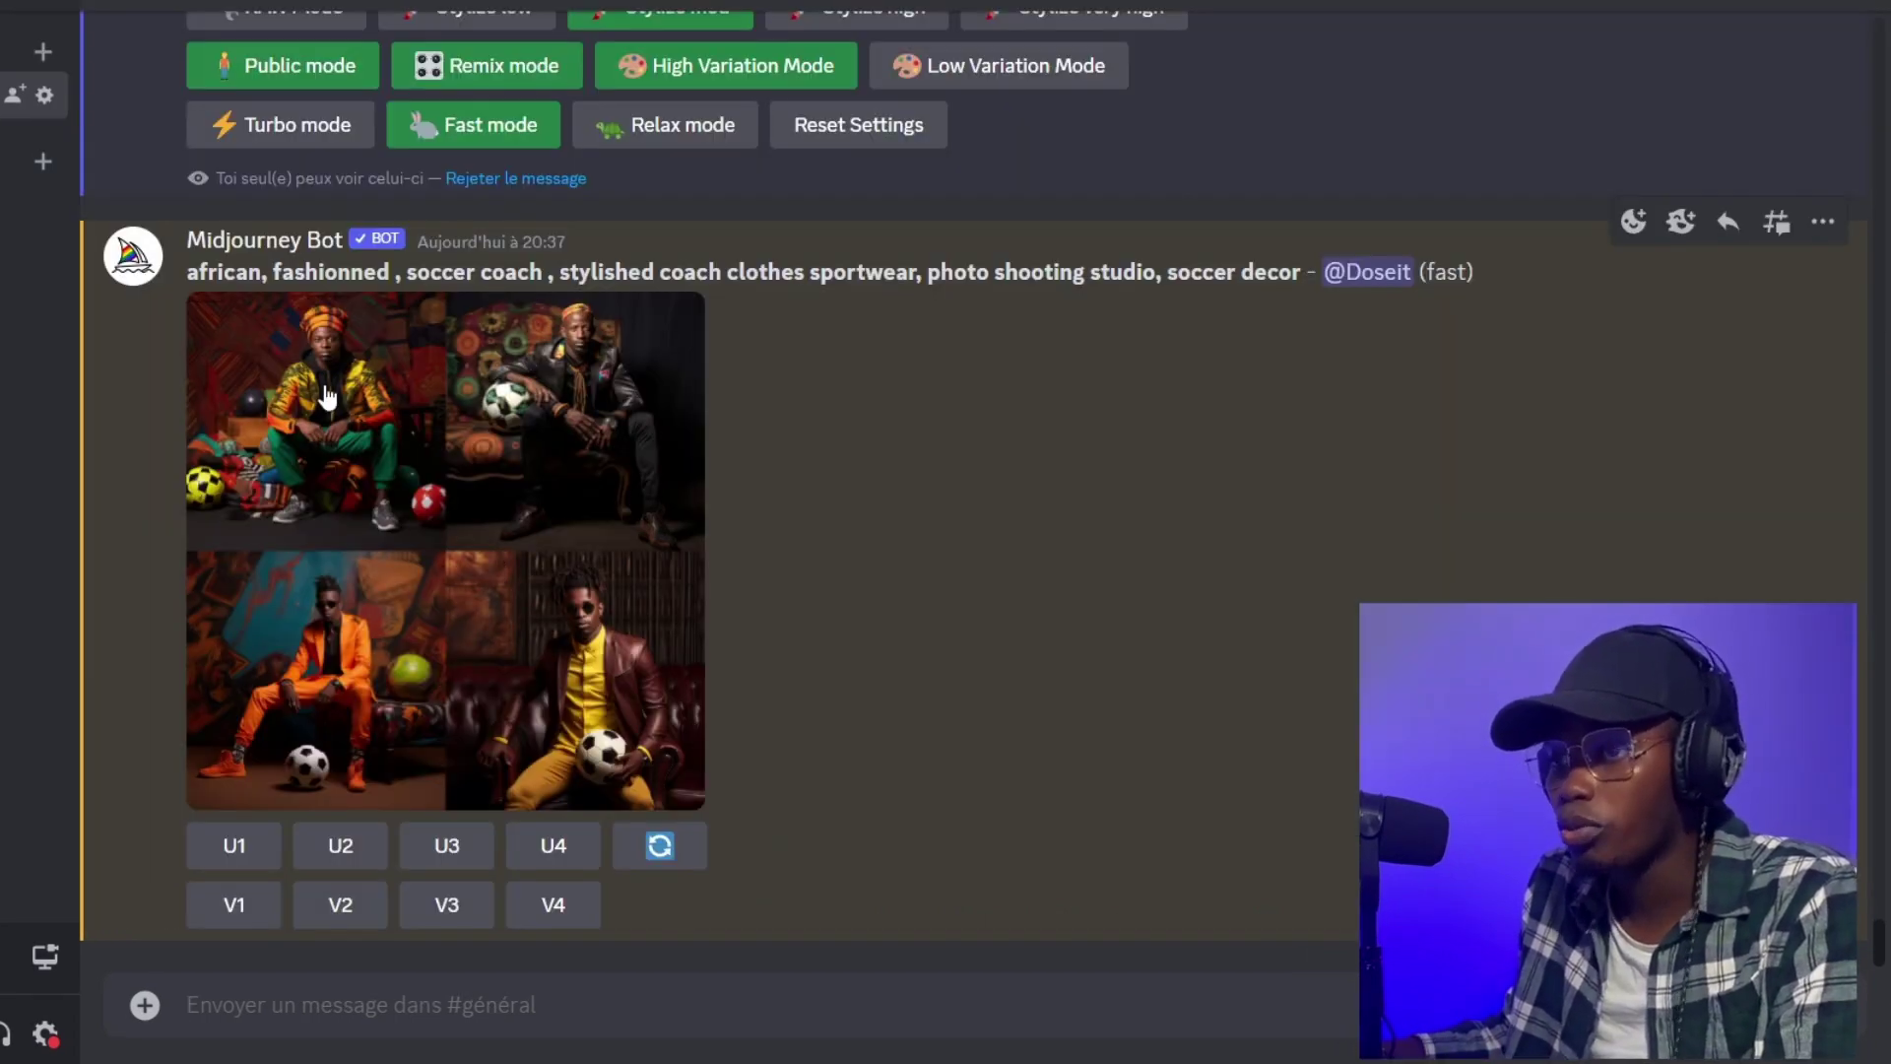
pyautogui.click(411, 451)
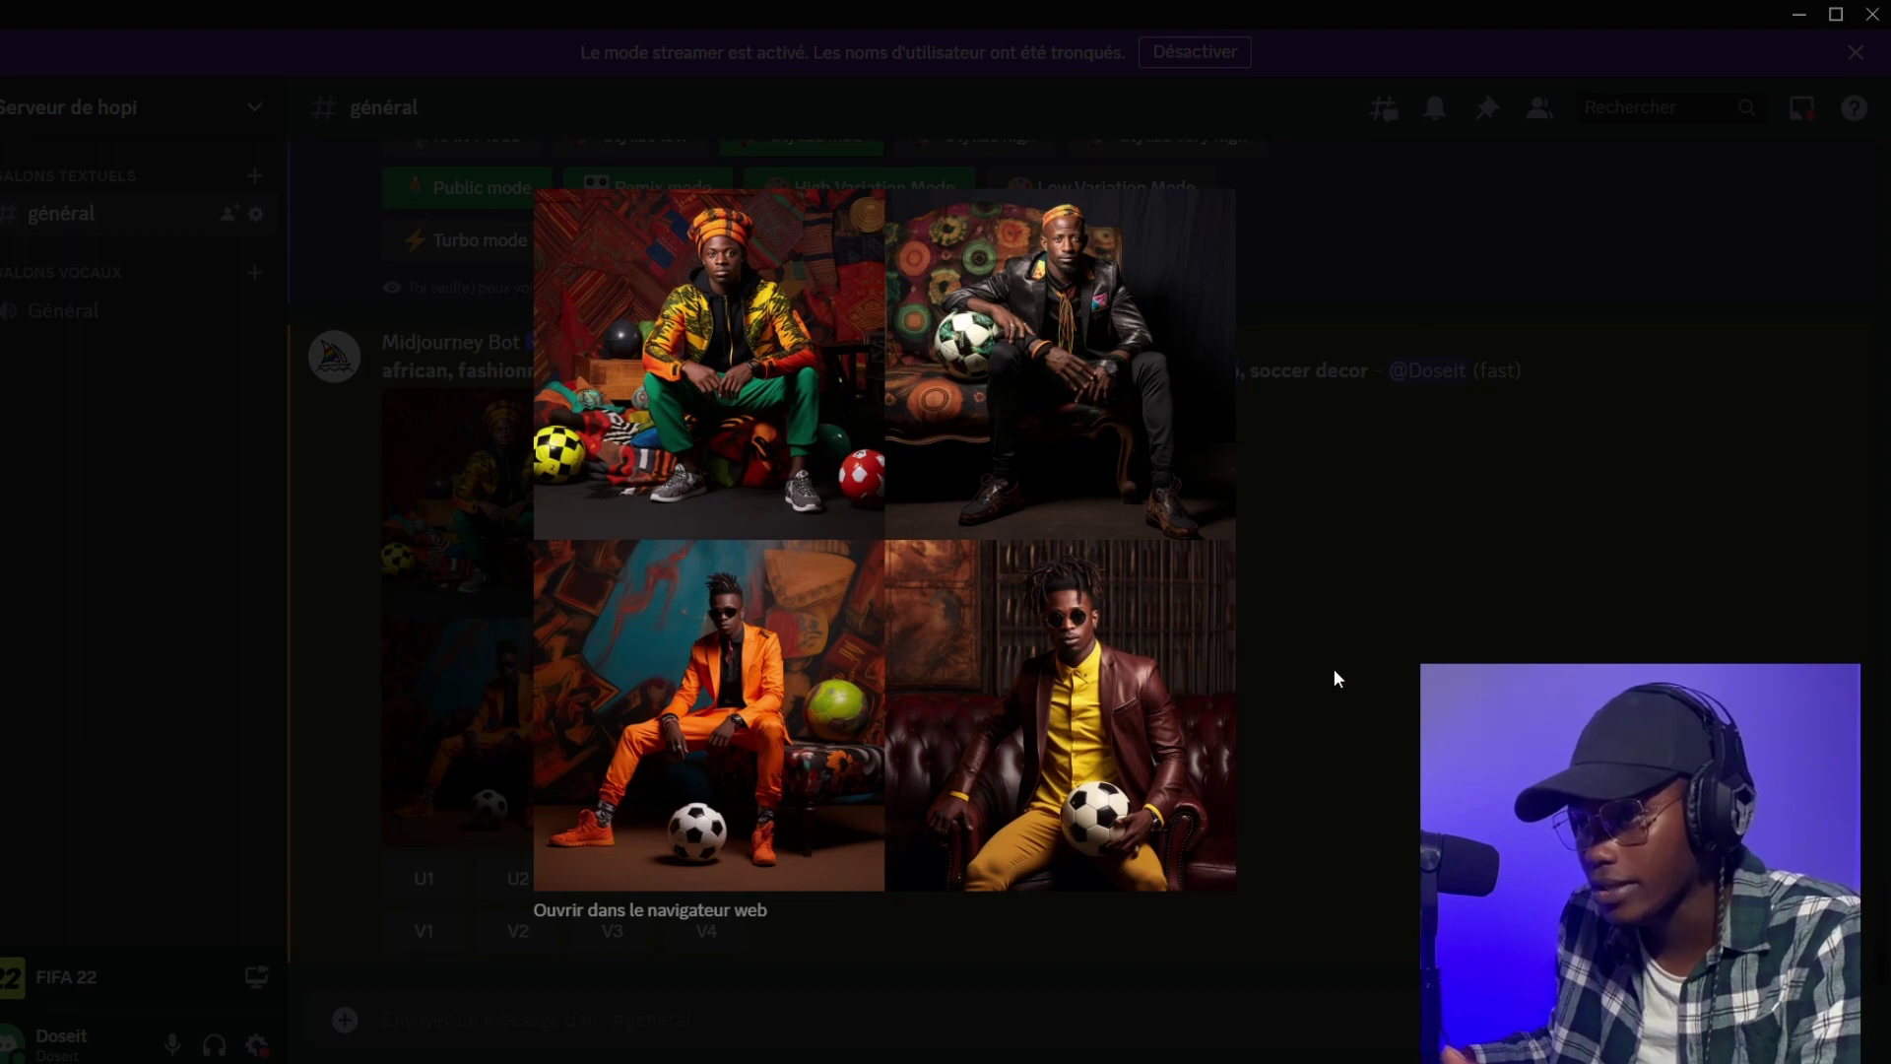
pyautogui.click(1405, 514)
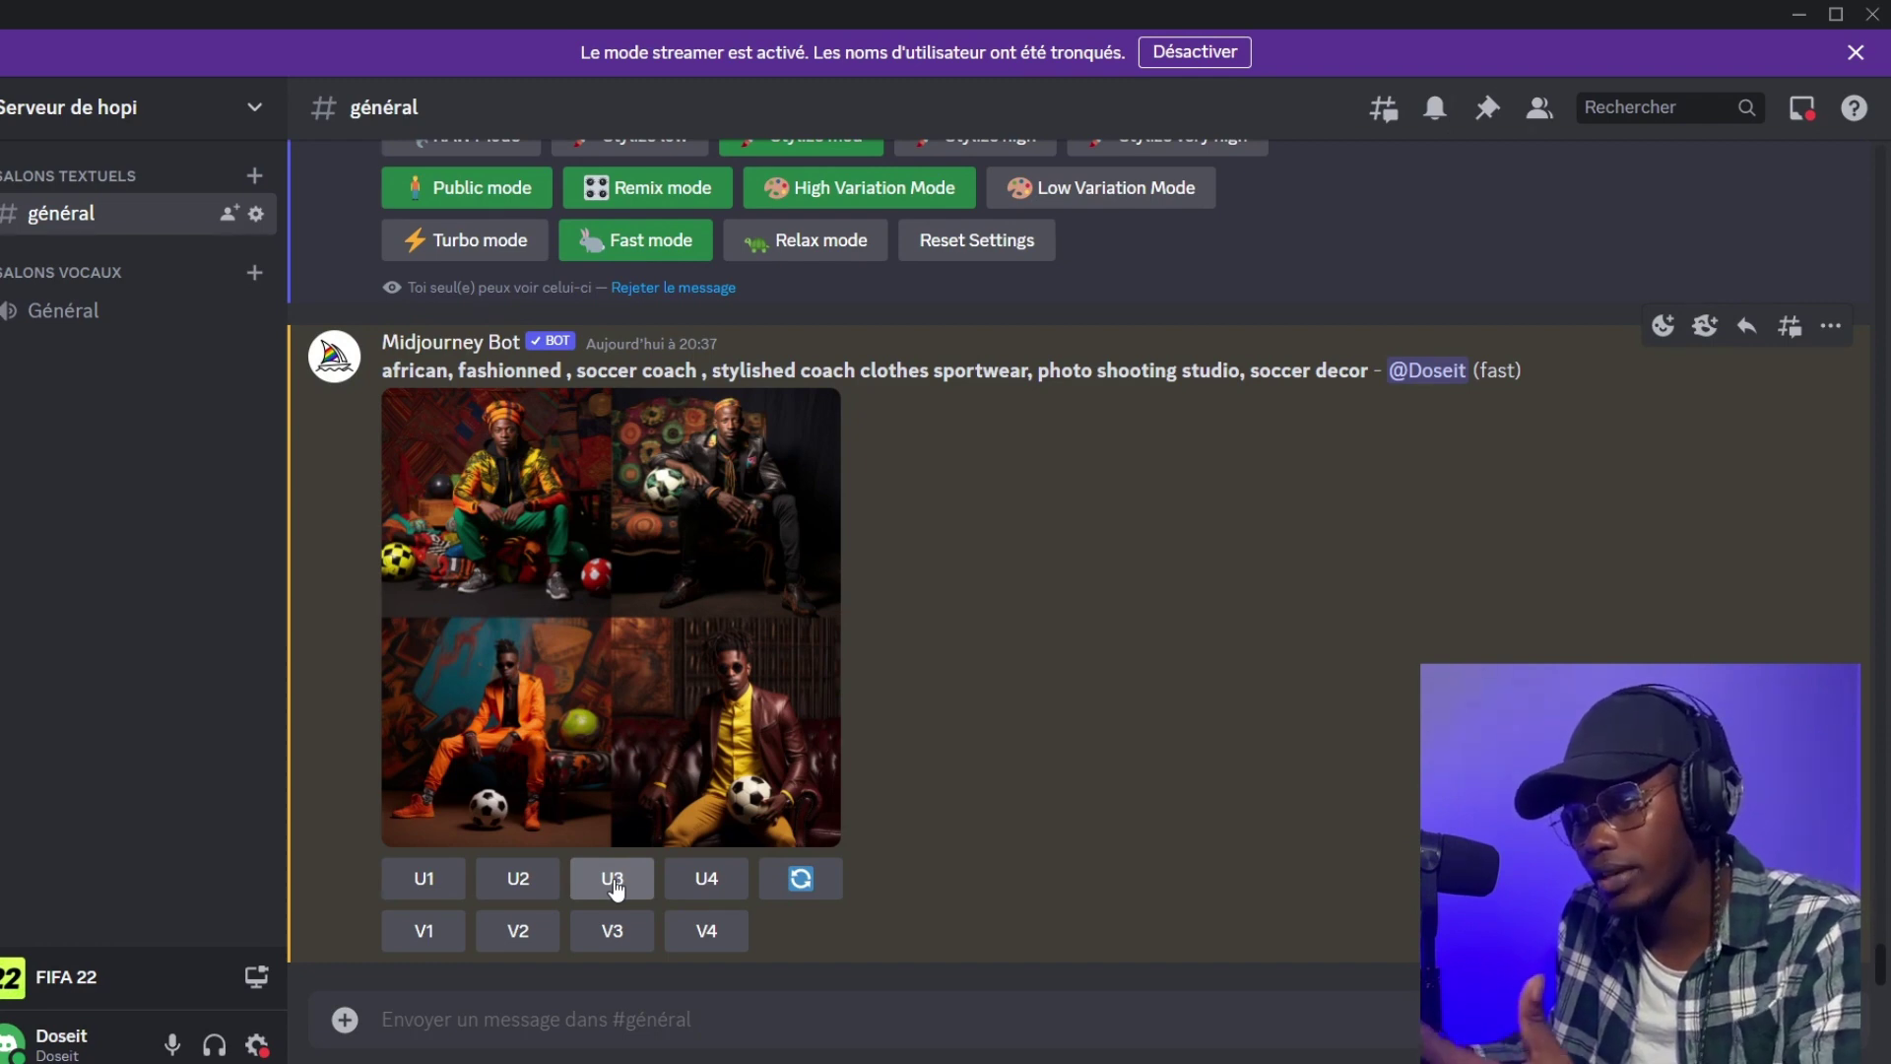
# - Upscale image #3, the coach in the orange suit, with U3
pyautogui.click(611, 887)
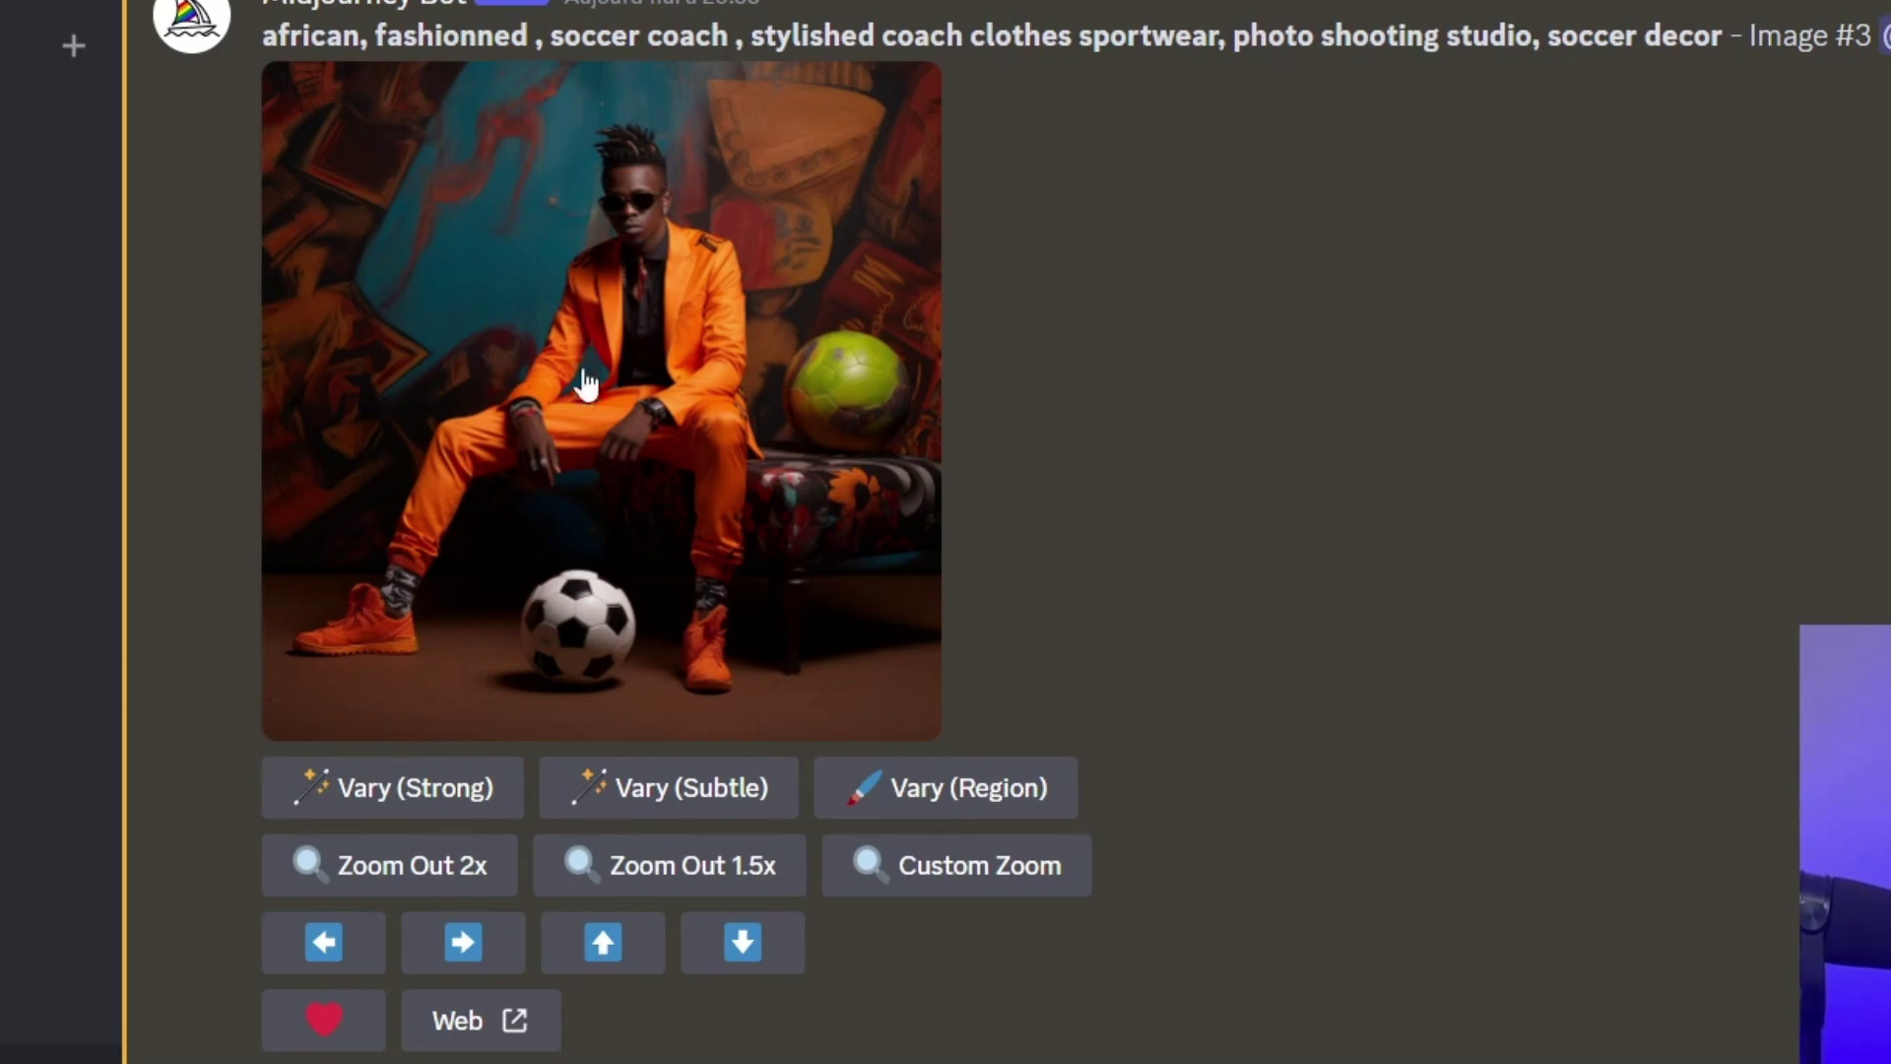
# - Lasso the coach's collar and shoulders in Vary (Region) and regenerate them as 'green t-shirt'
pyautogui.click(965, 792)
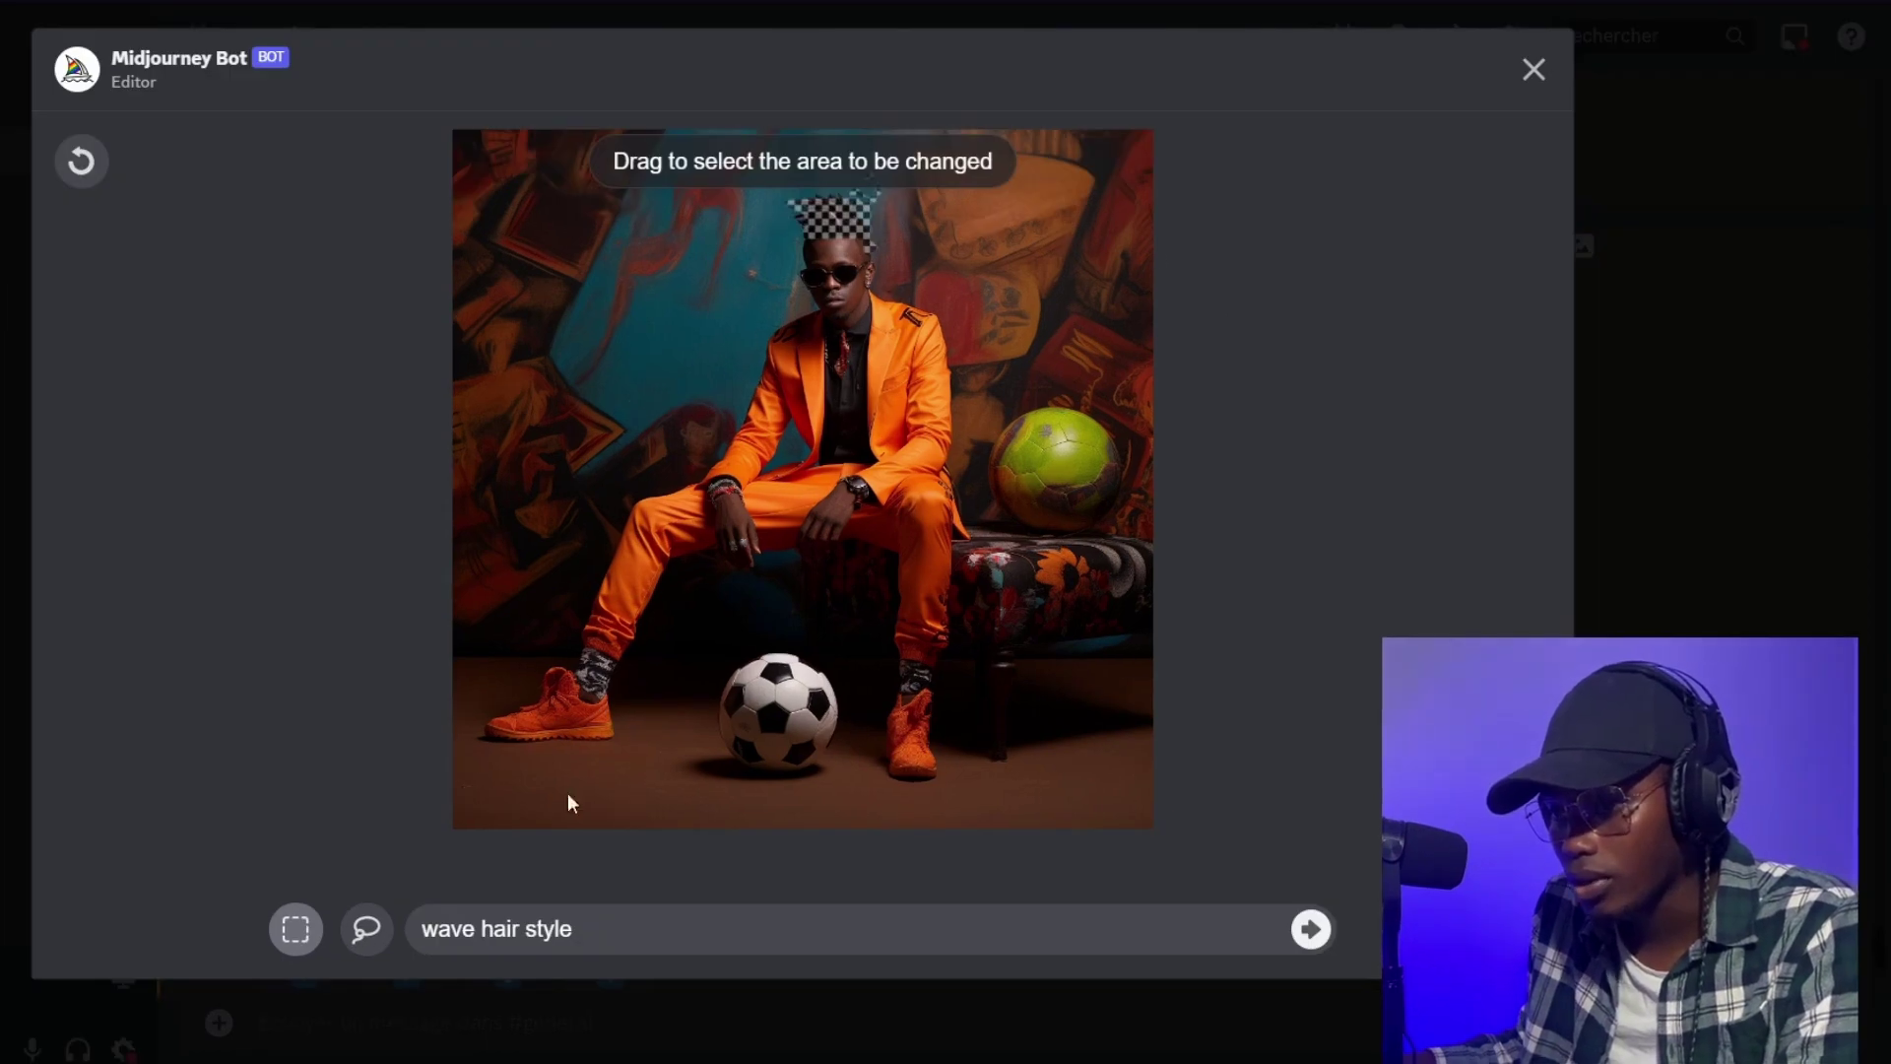
pyautogui.click(291, 939)
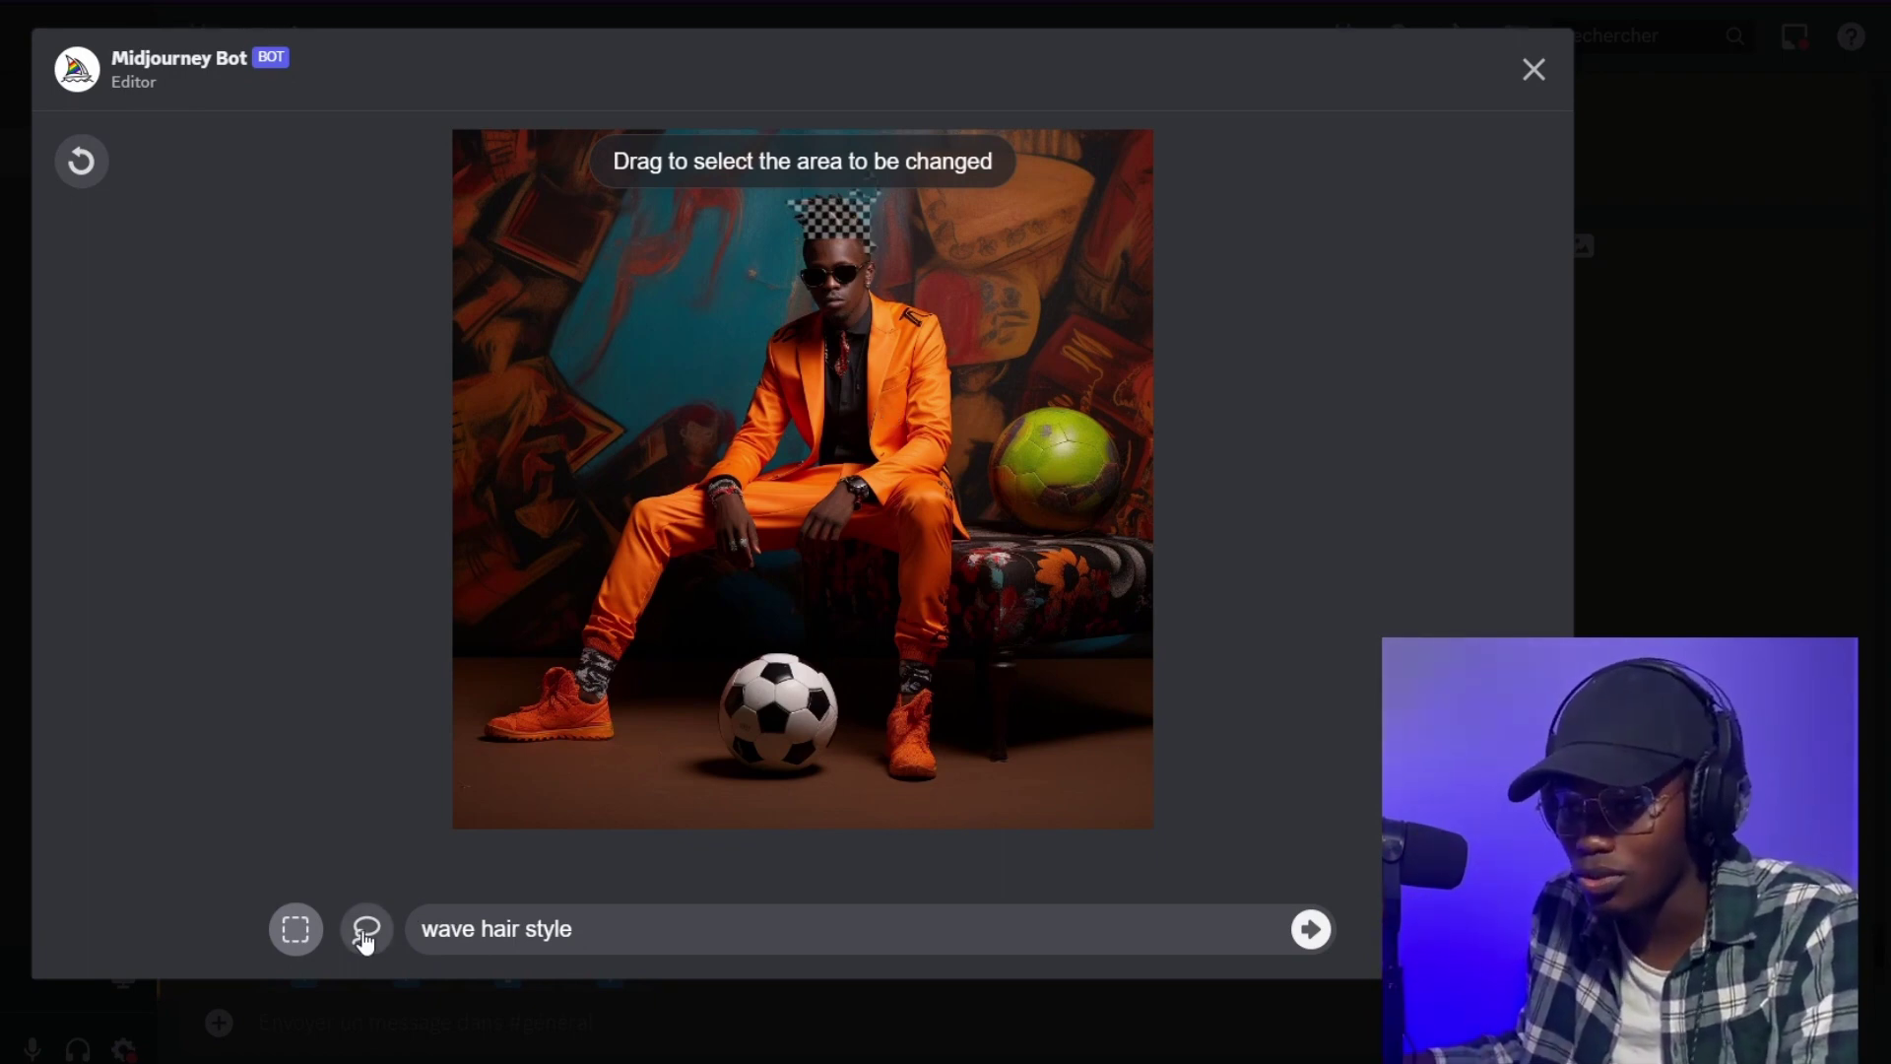
pyautogui.click(367, 940)
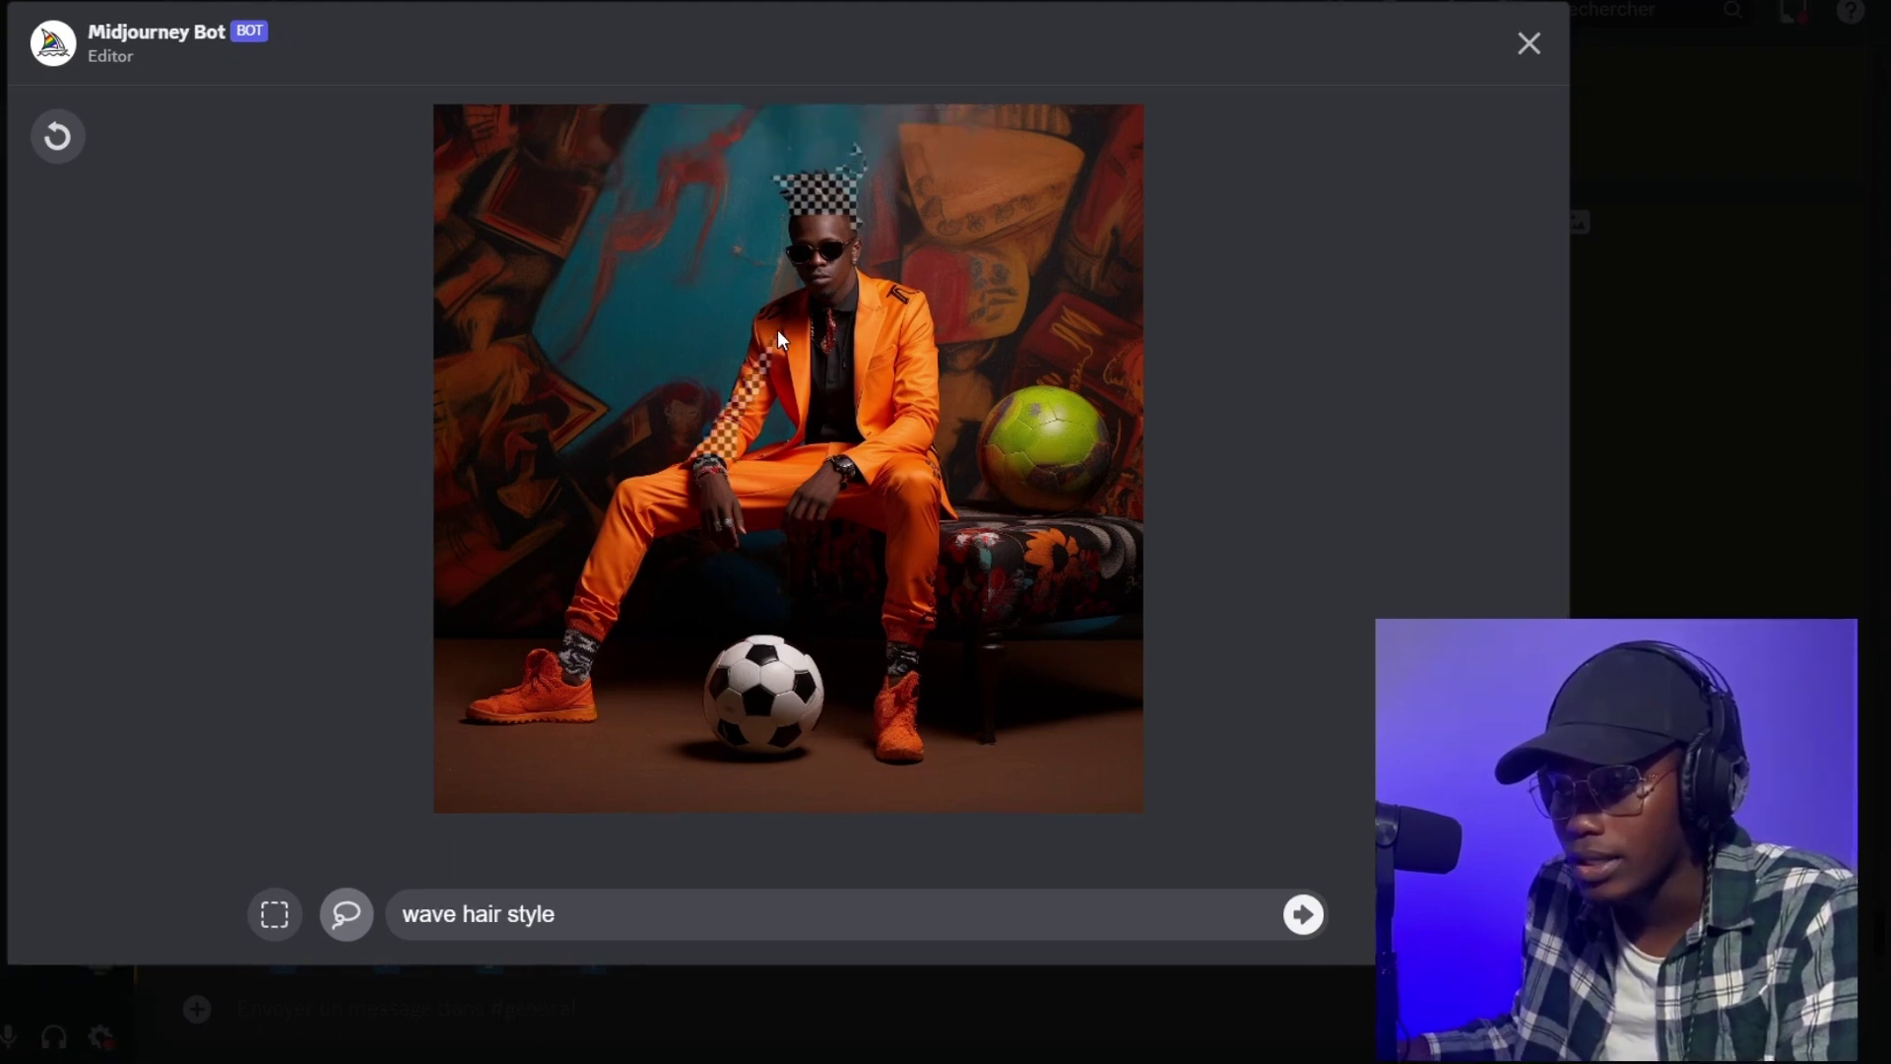
pyautogui.moveTo(778, 340)
pyautogui.mouseDown()
pyautogui.moveTo(890, 293)
pyautogui.moveTo(859, 274)
pyautogui.mouseUp()
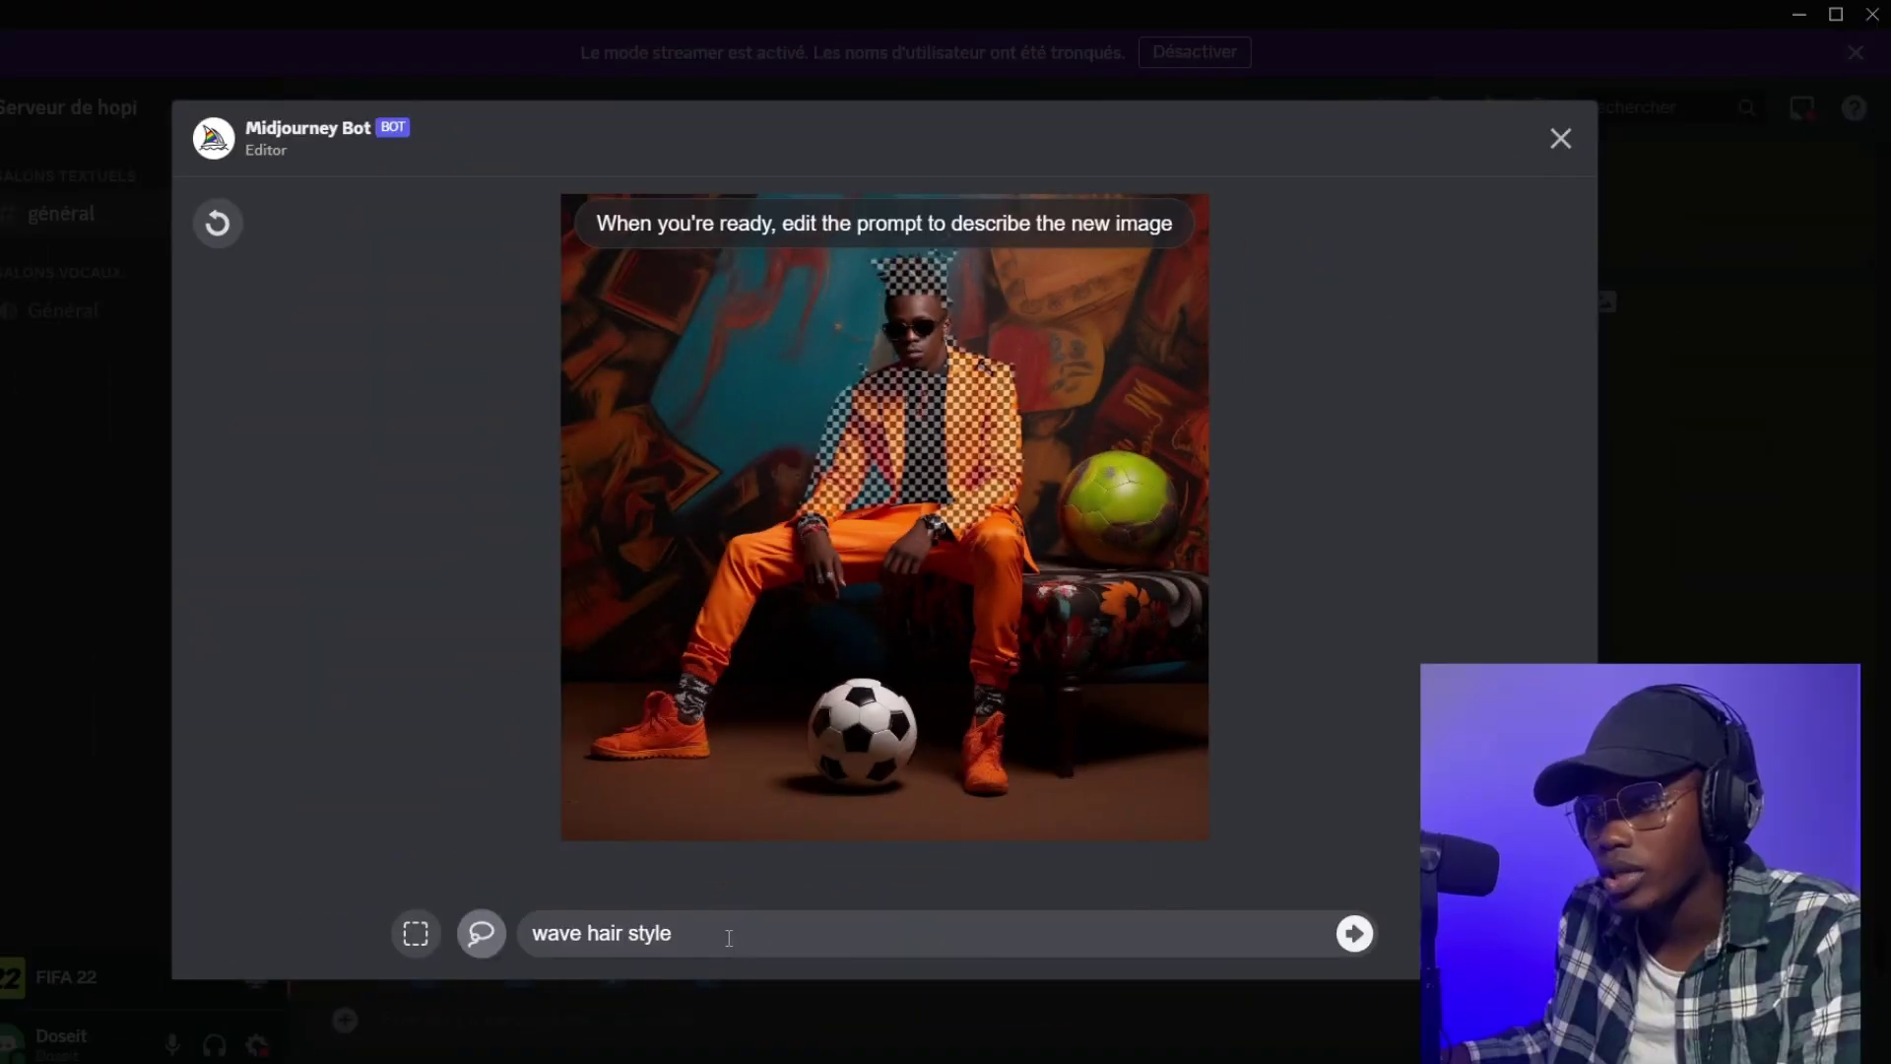
pyautogui.moveTo(737, 934); pyautogui.dragTo(179, 944)
pyautogui.write('green t-shirt')
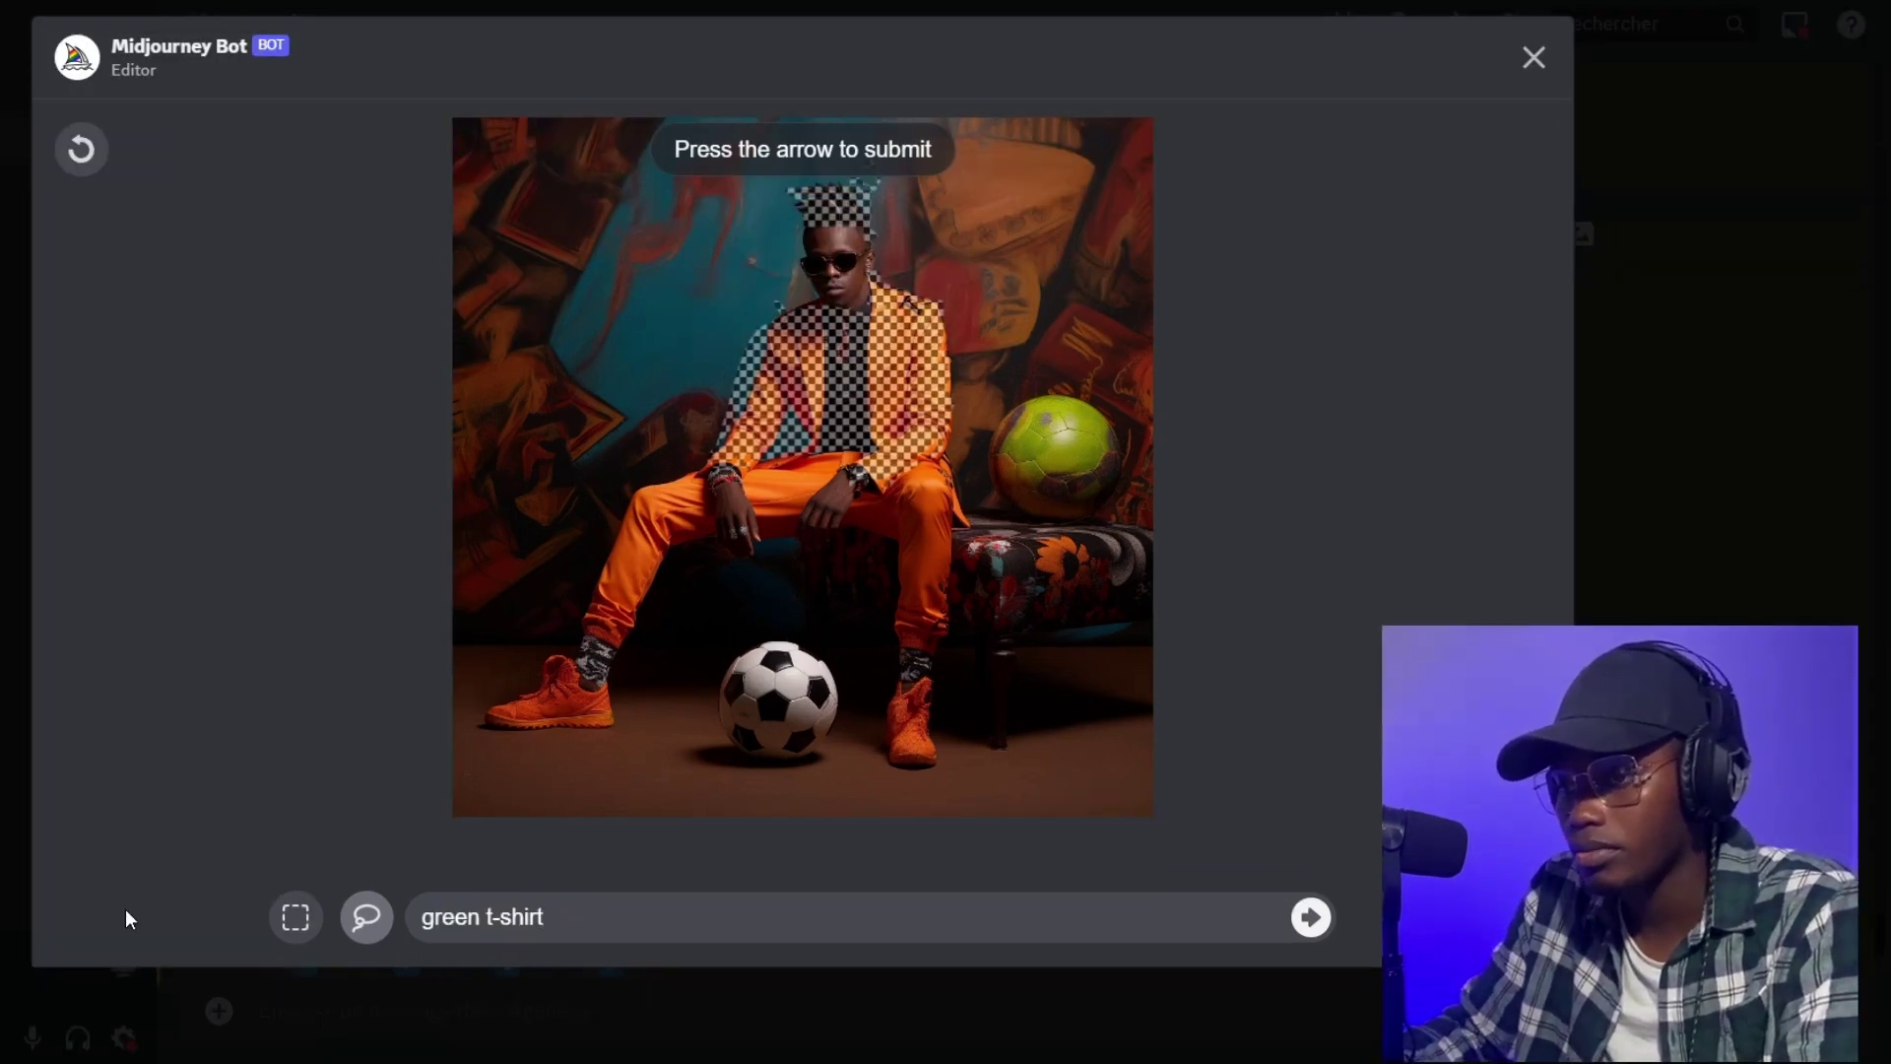
pyautogui.press('Return')
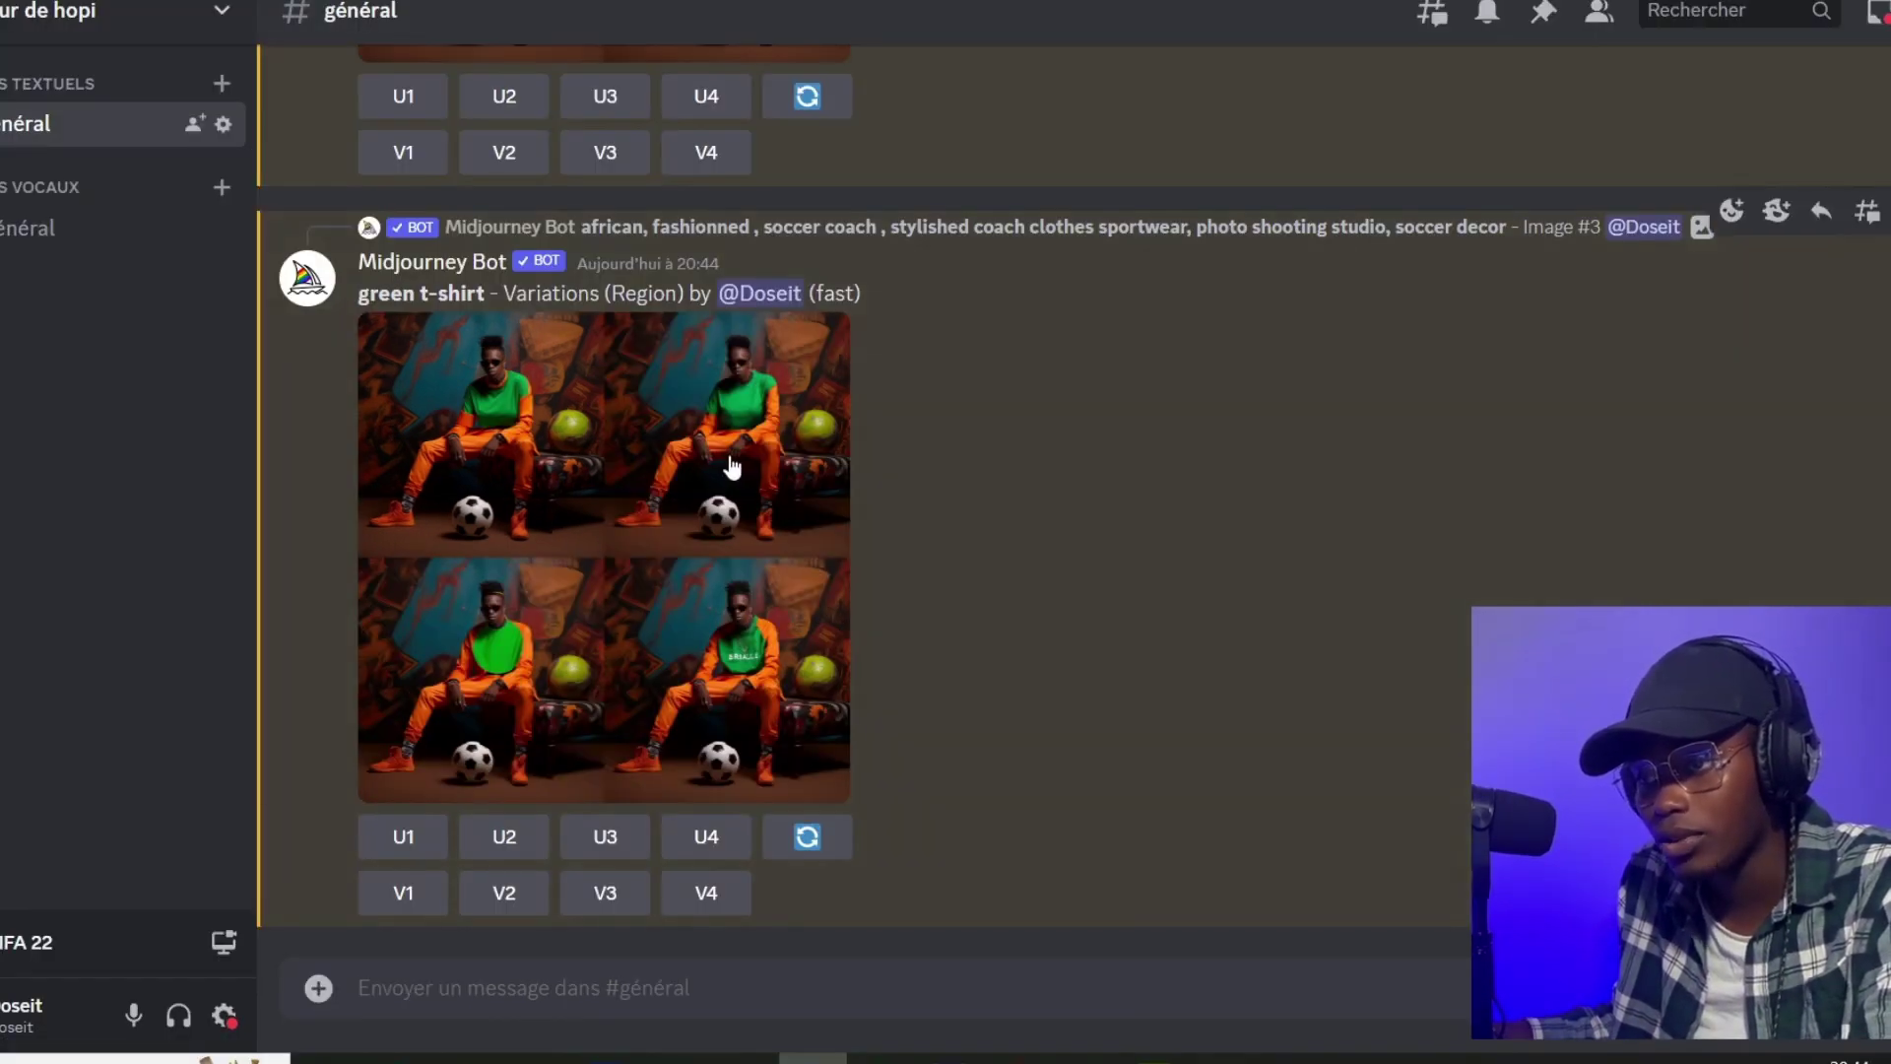
# - Enlarge the green t-shirt variation grid and open it in the web browser
pyautogui.click(730, 467)
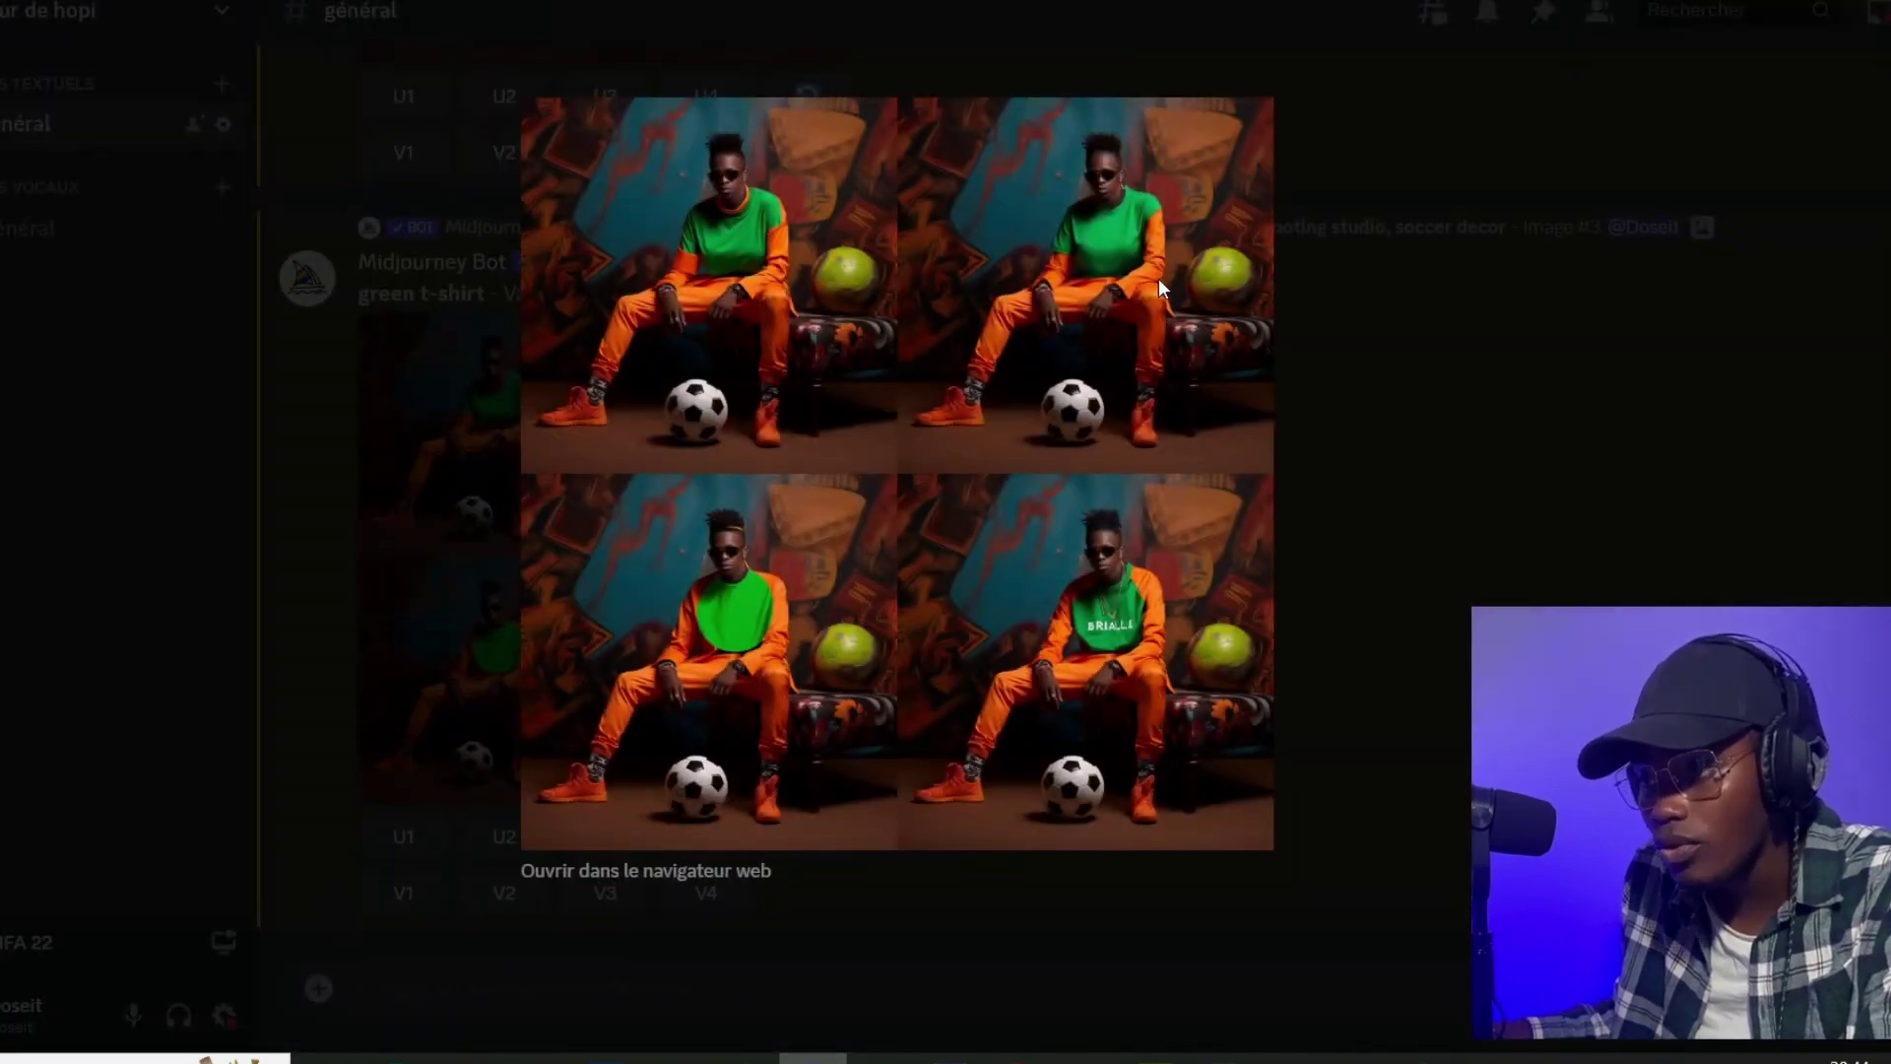
pyautogui.click(697, 876)
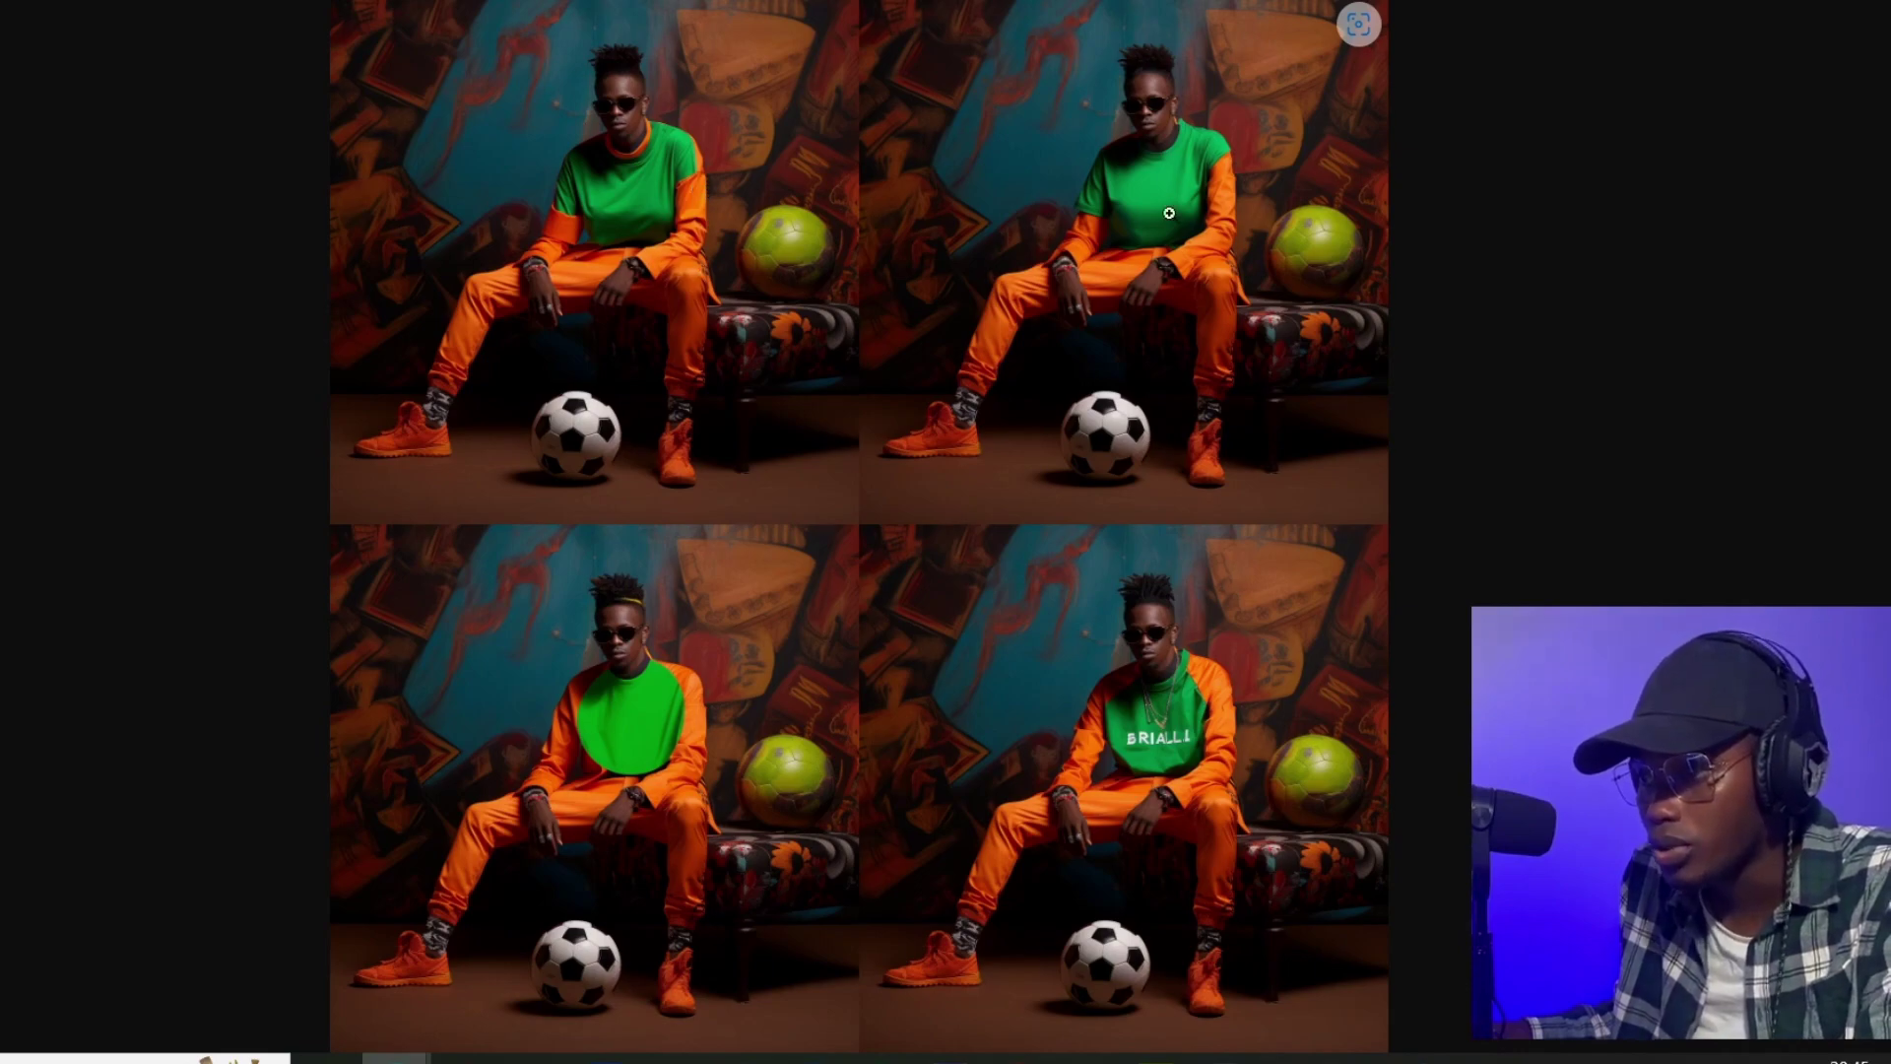
# - Inspect the green t-shirt grid at 100% zoom in the browser, then return to Discord
pyautogui.click(1164, 270)
pyautogui.scroll(-5, 1111, 325)
pyautogui.scroll(-5, 1111, 325)
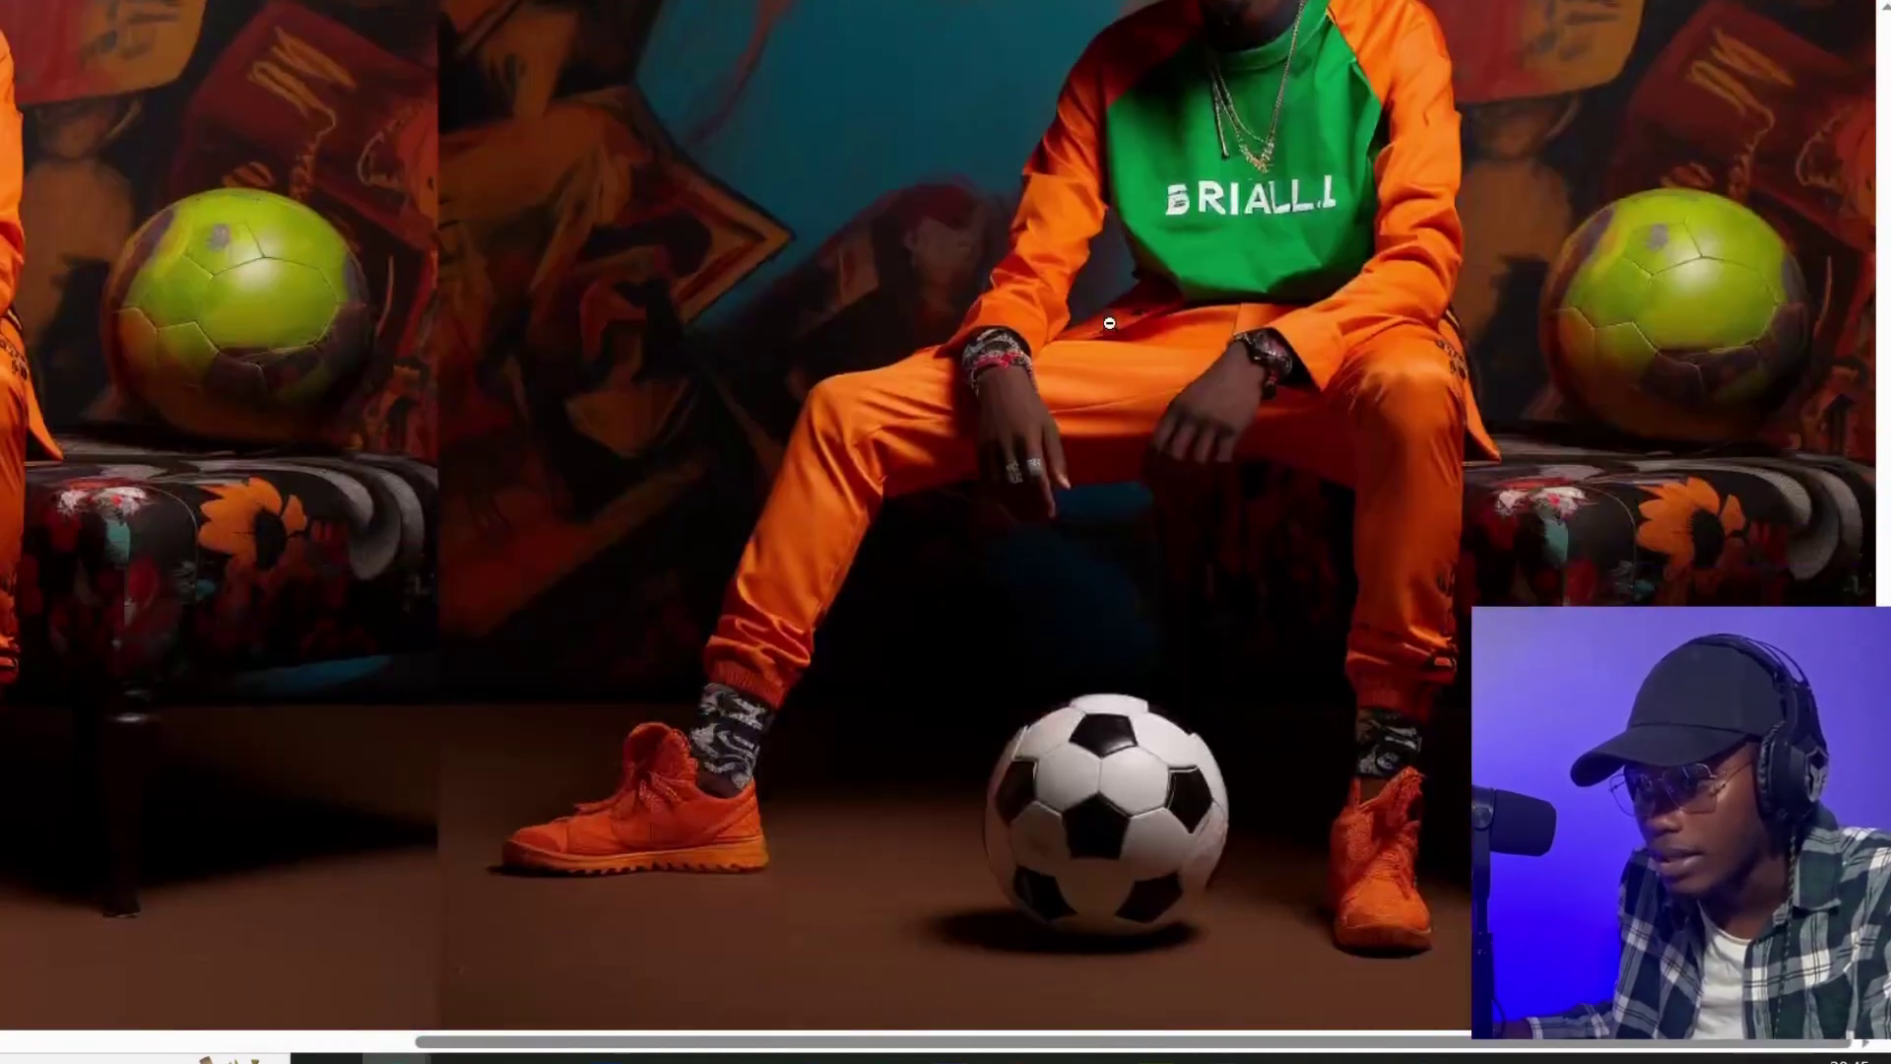
pyautogui.scroll(-5, 1111, 325)
pyautogui.scroll(-5, 1111, 325)
pyautogui.click(836, 323)
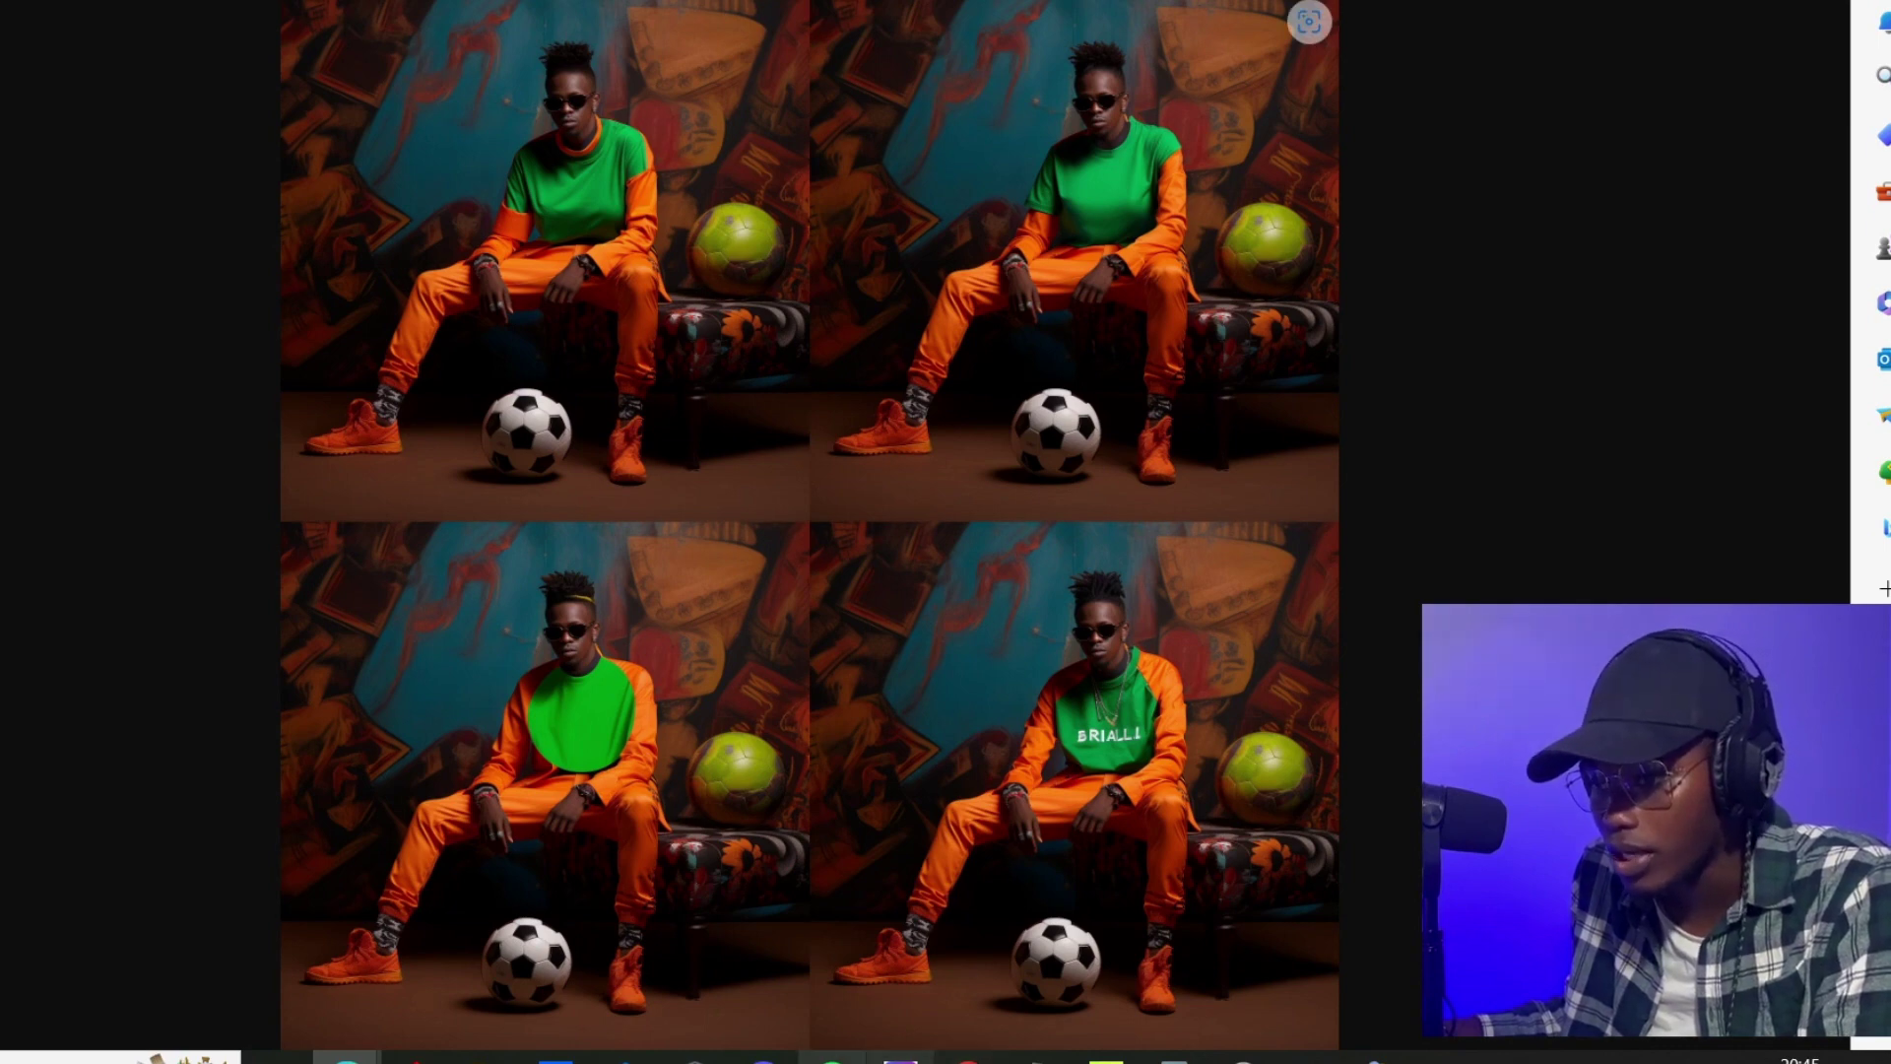
pyautogui.click(763, 1058)
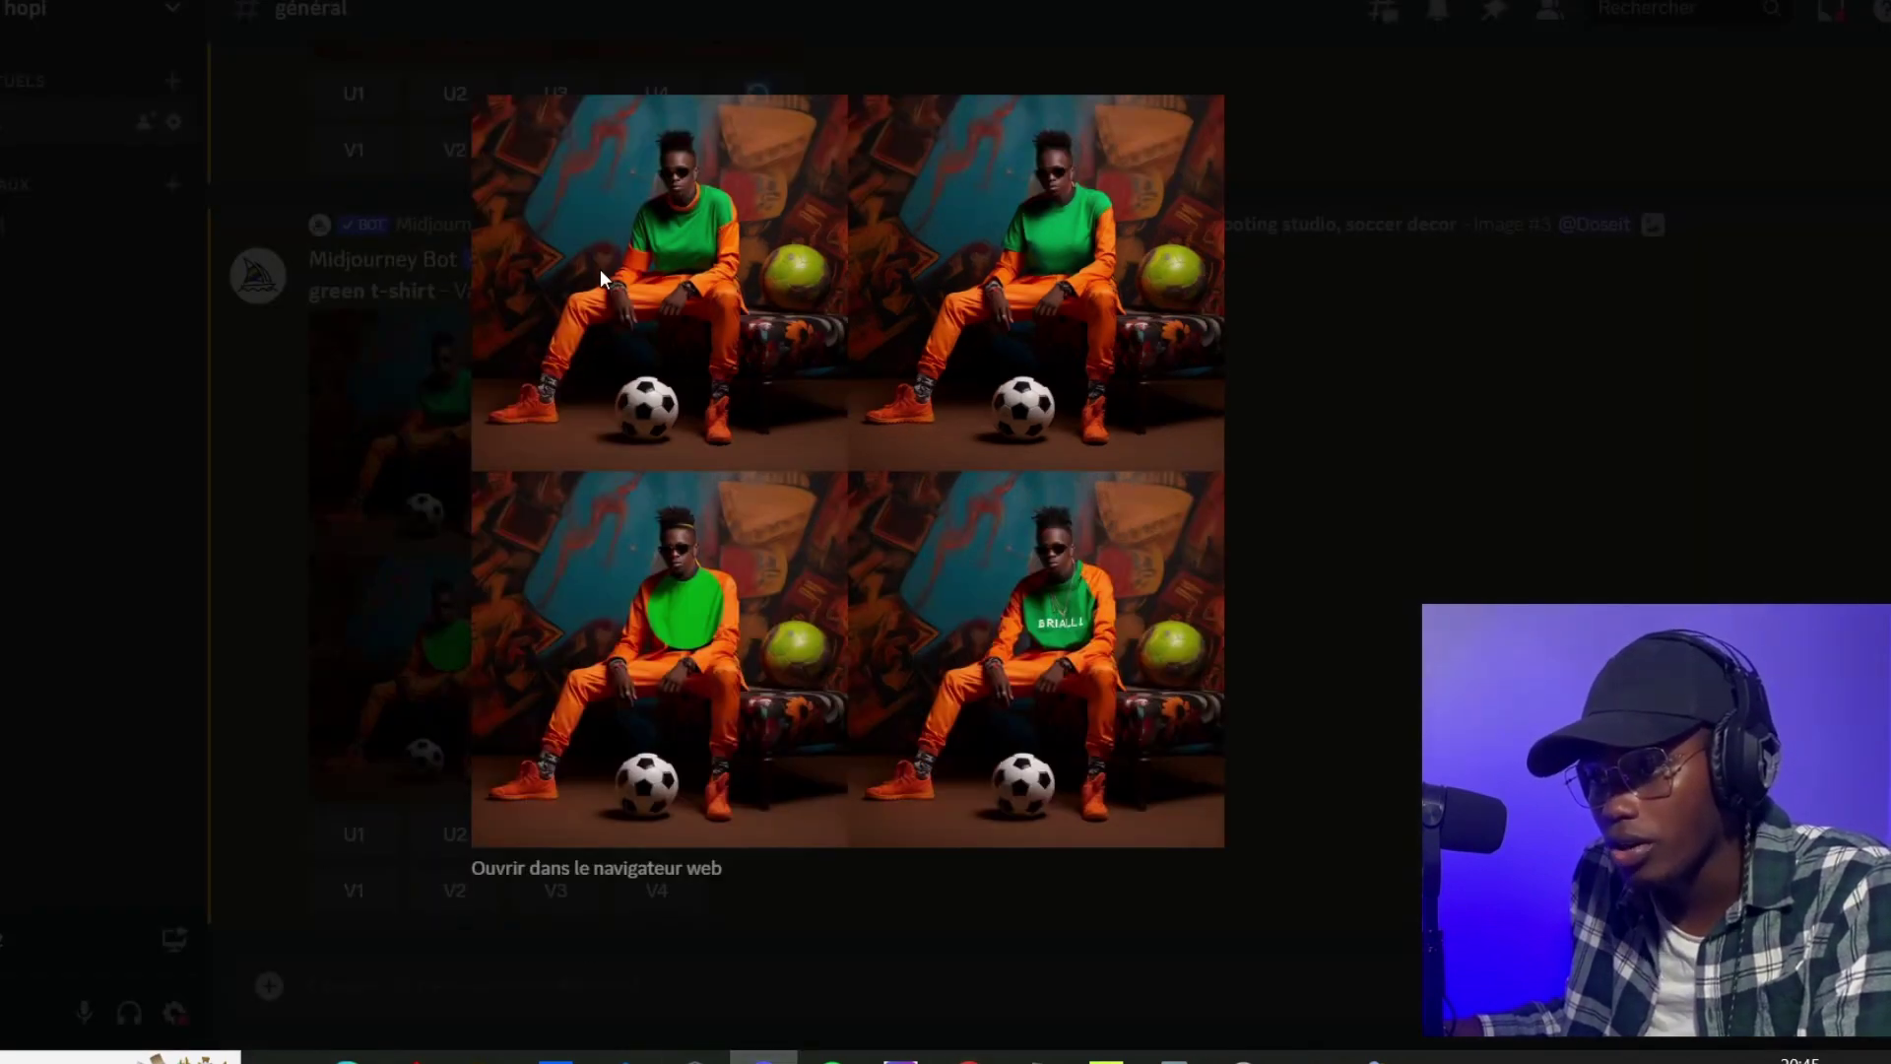
# - Upscale the first green t-shirt variation with U1 and open its Vary (Region) editor
pyautogui.click(1461, 410)
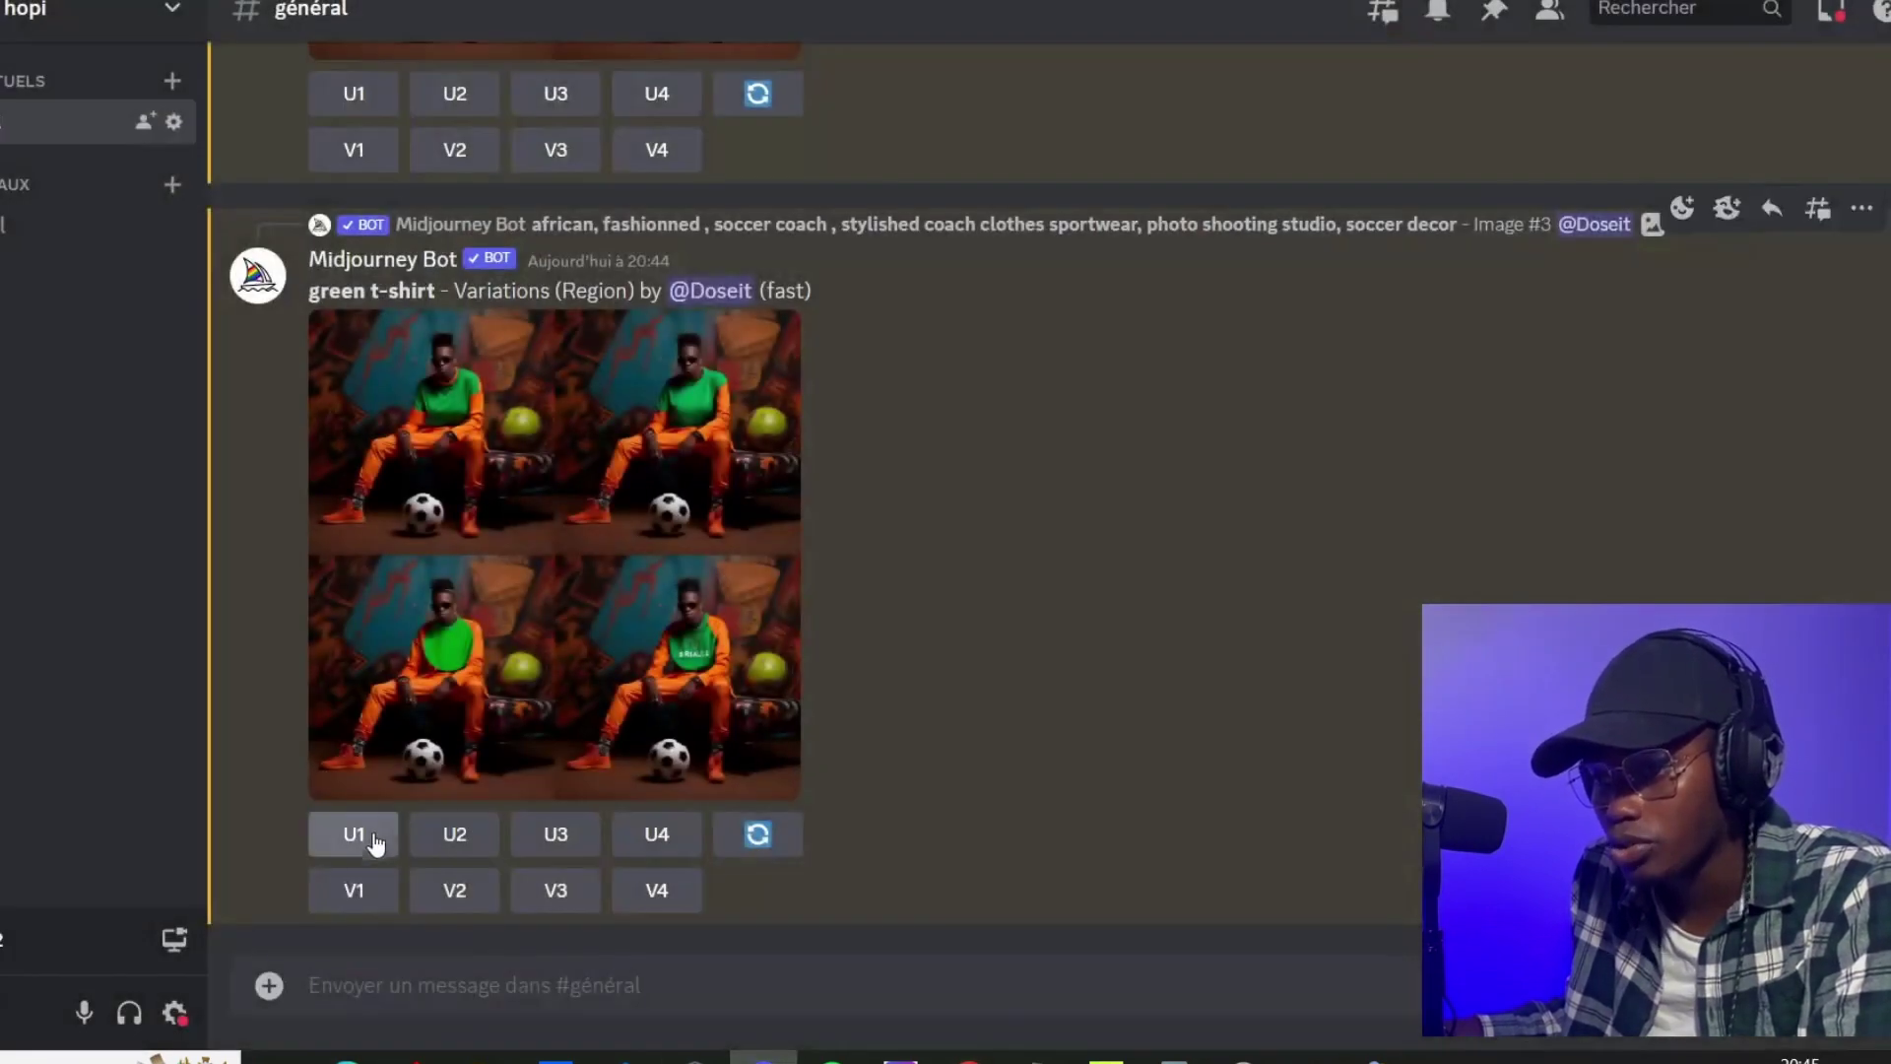
pyautogui.click(354, 834)
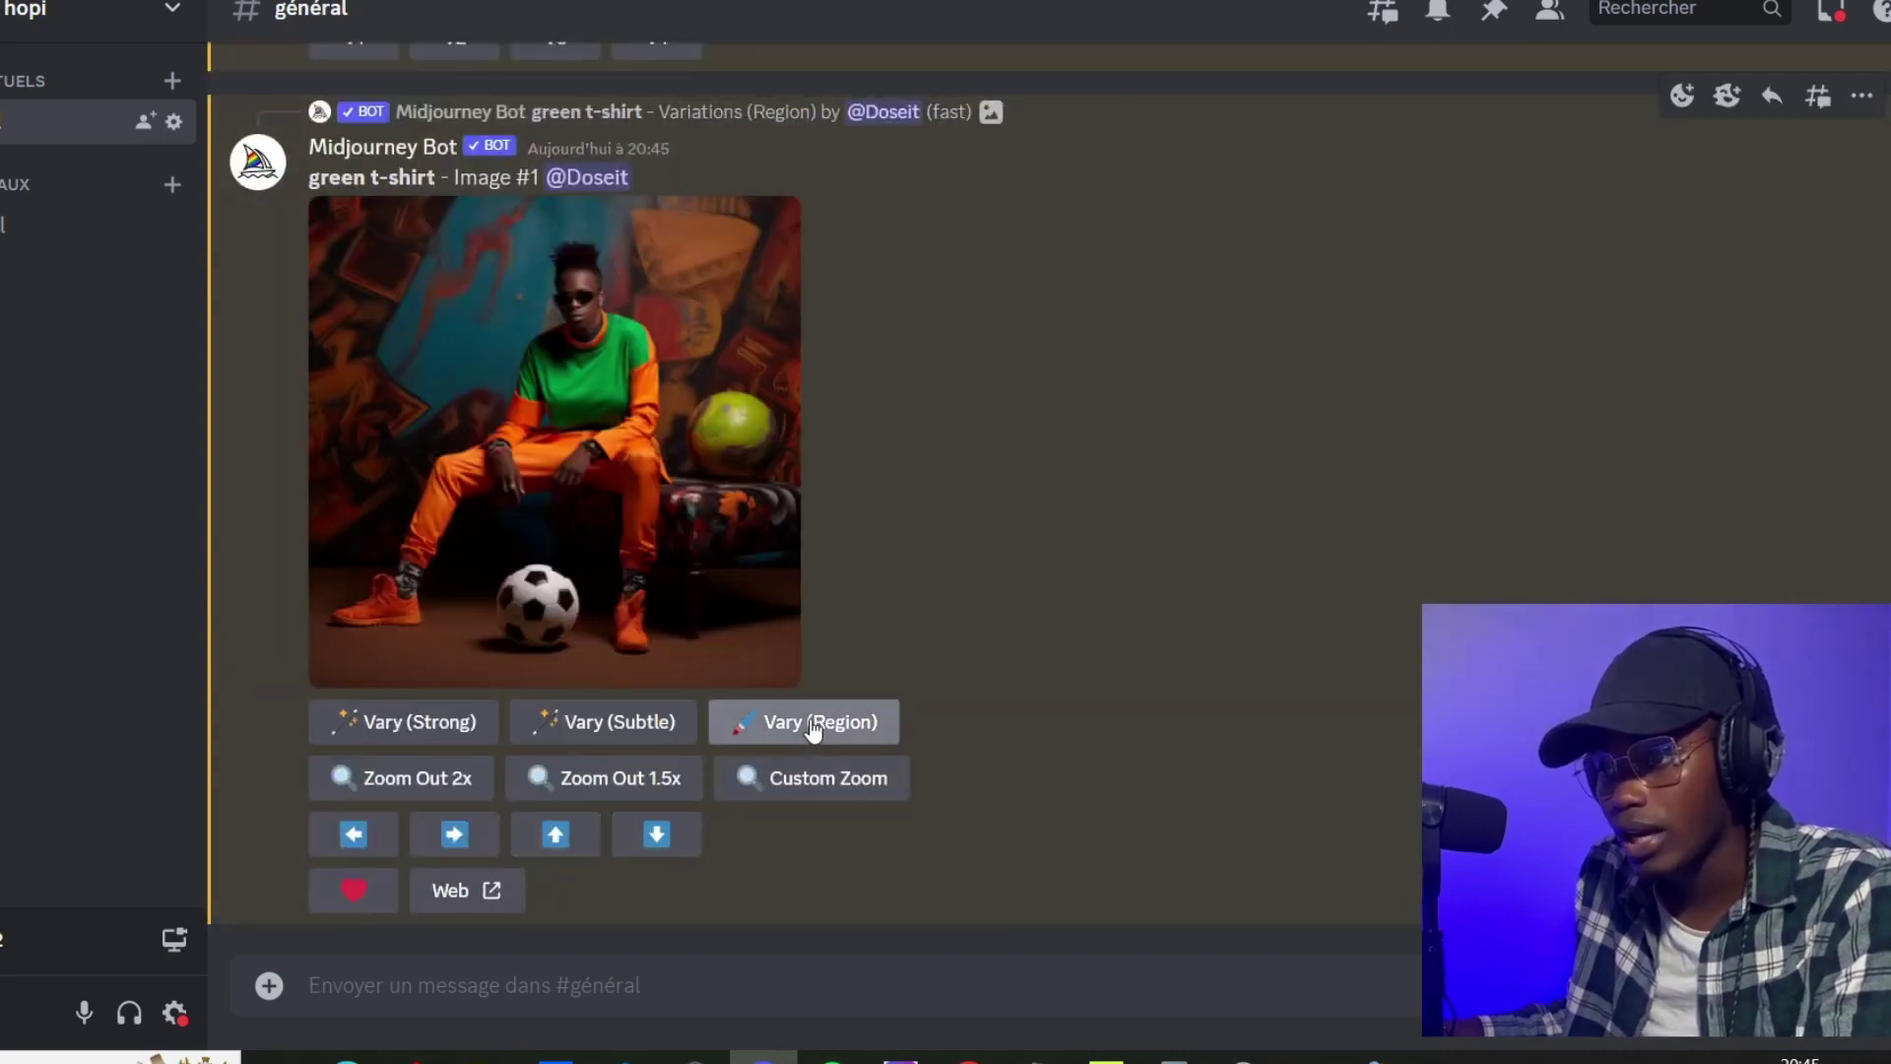
pyautogui.click(812, 729)
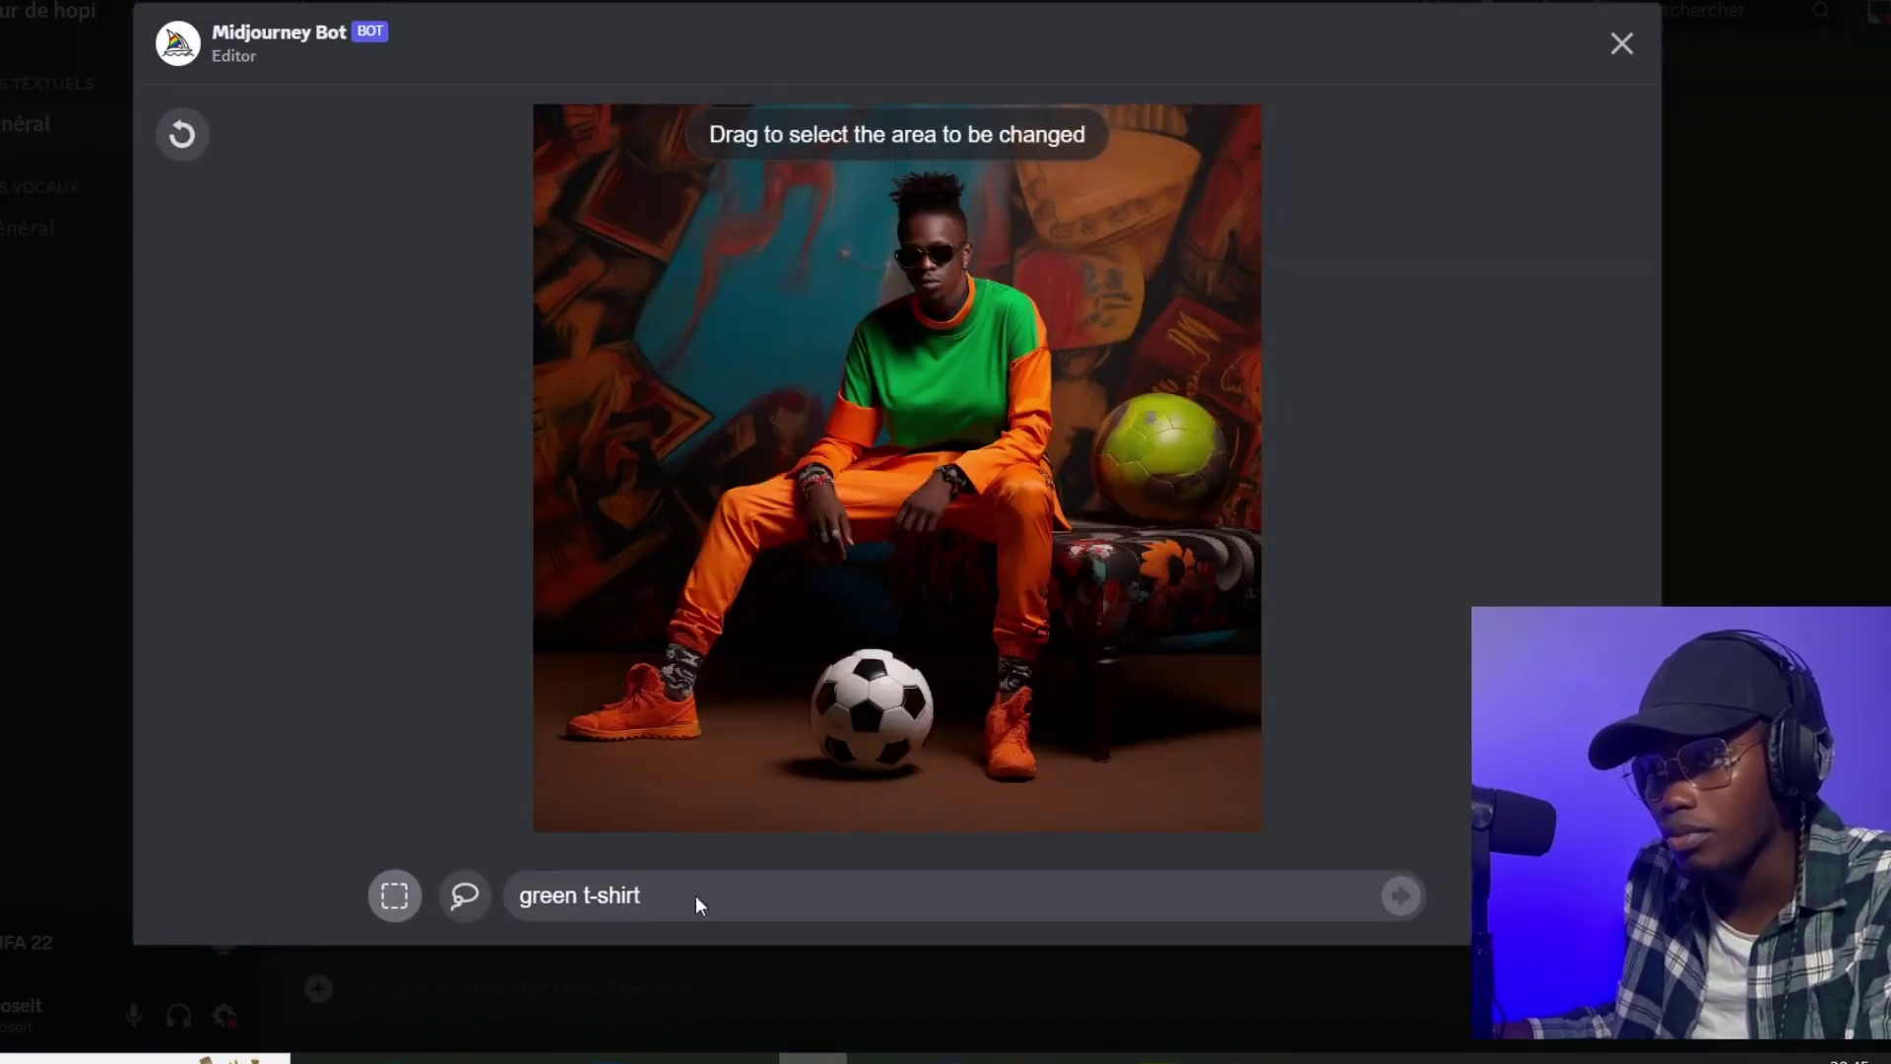
# - Lasso the studio backdrop around the coach and submit it with the prompt 'beach with coconut'
pyautogui.click(462, 904)
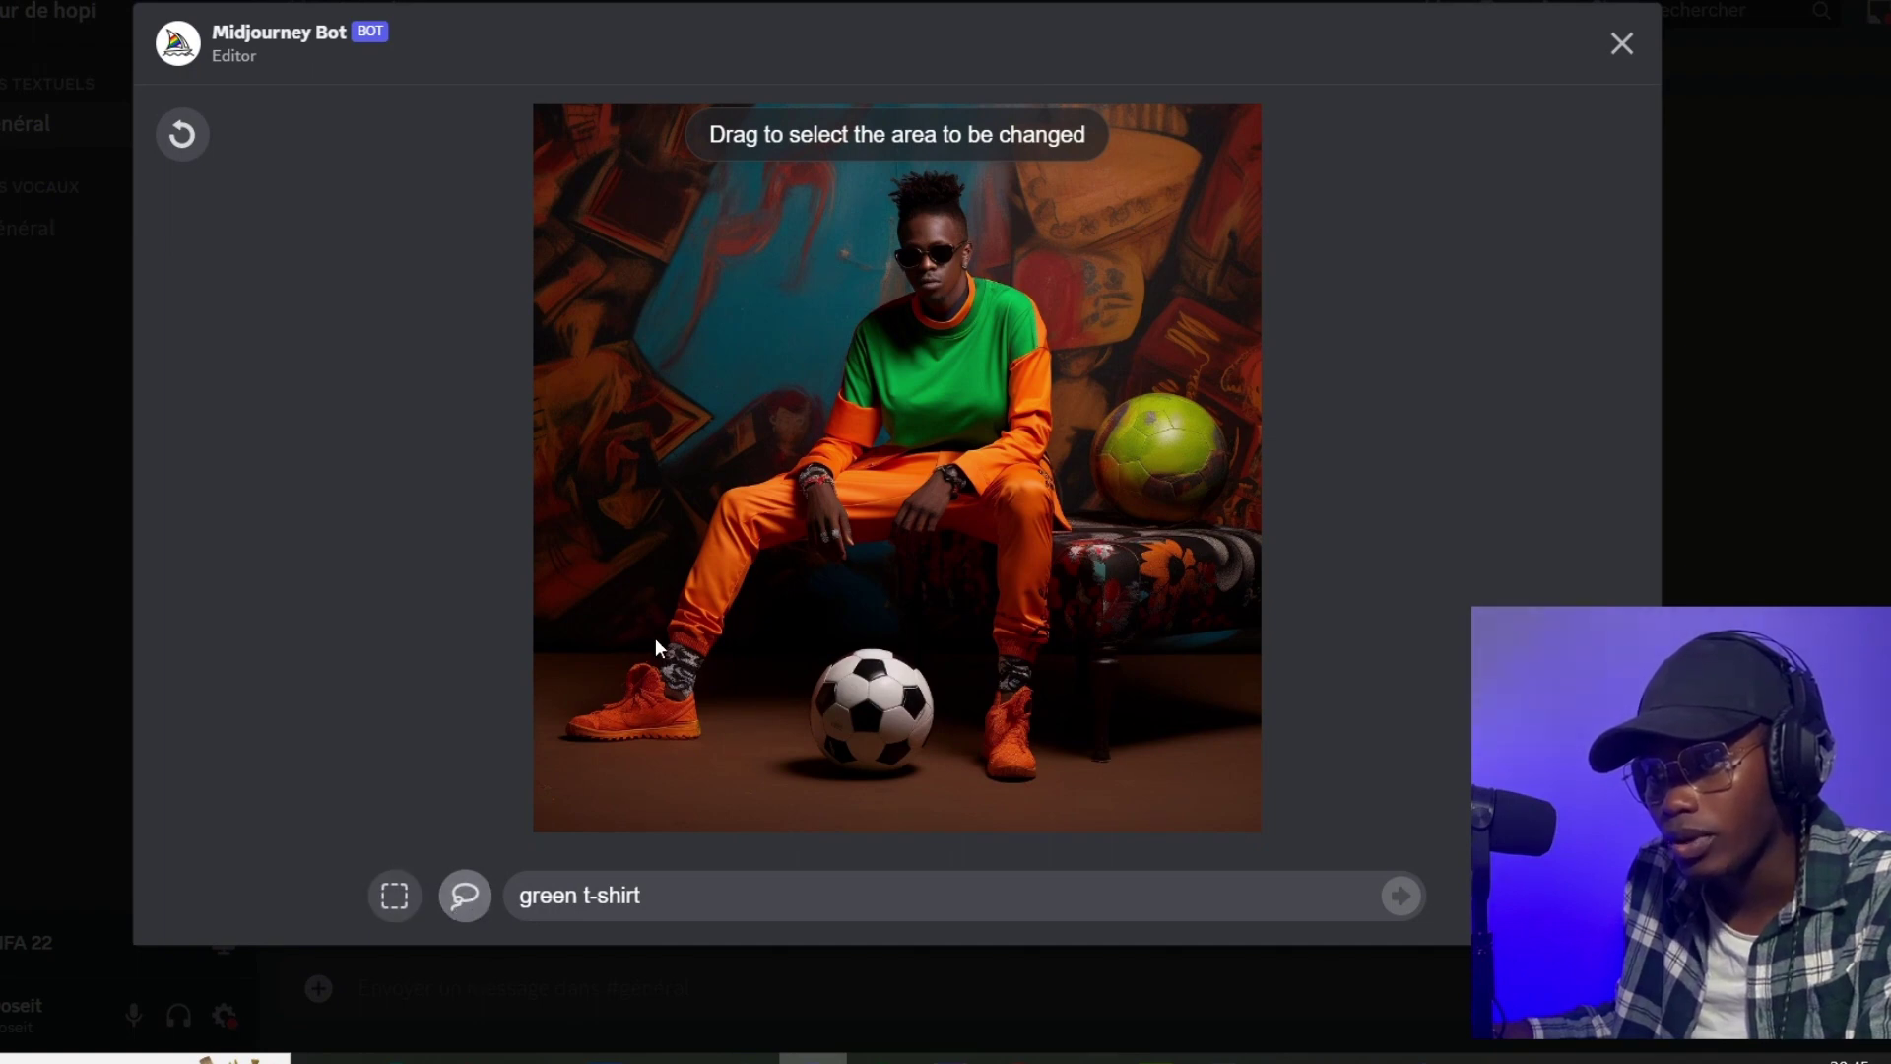
pyautogui.moveTo(658, 642); pyautogui.dragTo(618, 441)
pyautogui.moveTo(537, 288); pyautogui.dragTo(848, 113)
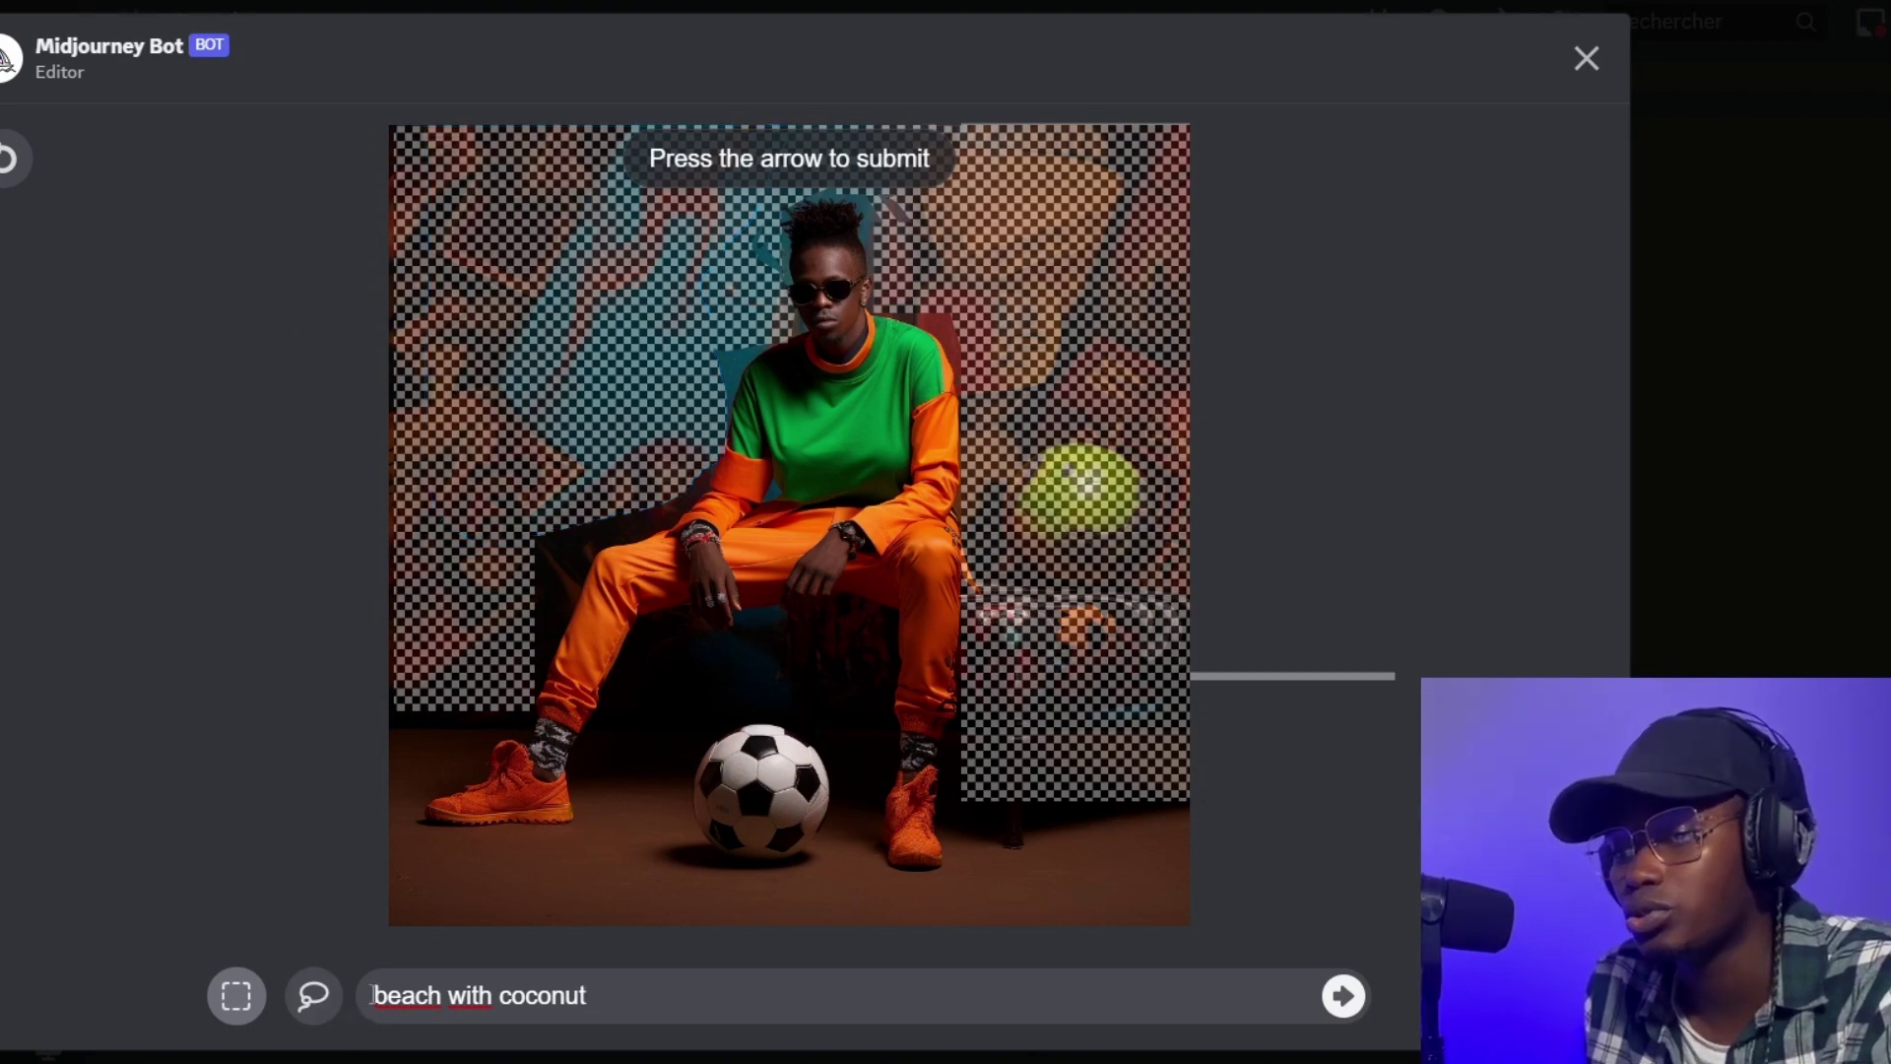
pyautogui.moveTo(372, 995); pyautogui.dragTo(591, 997)
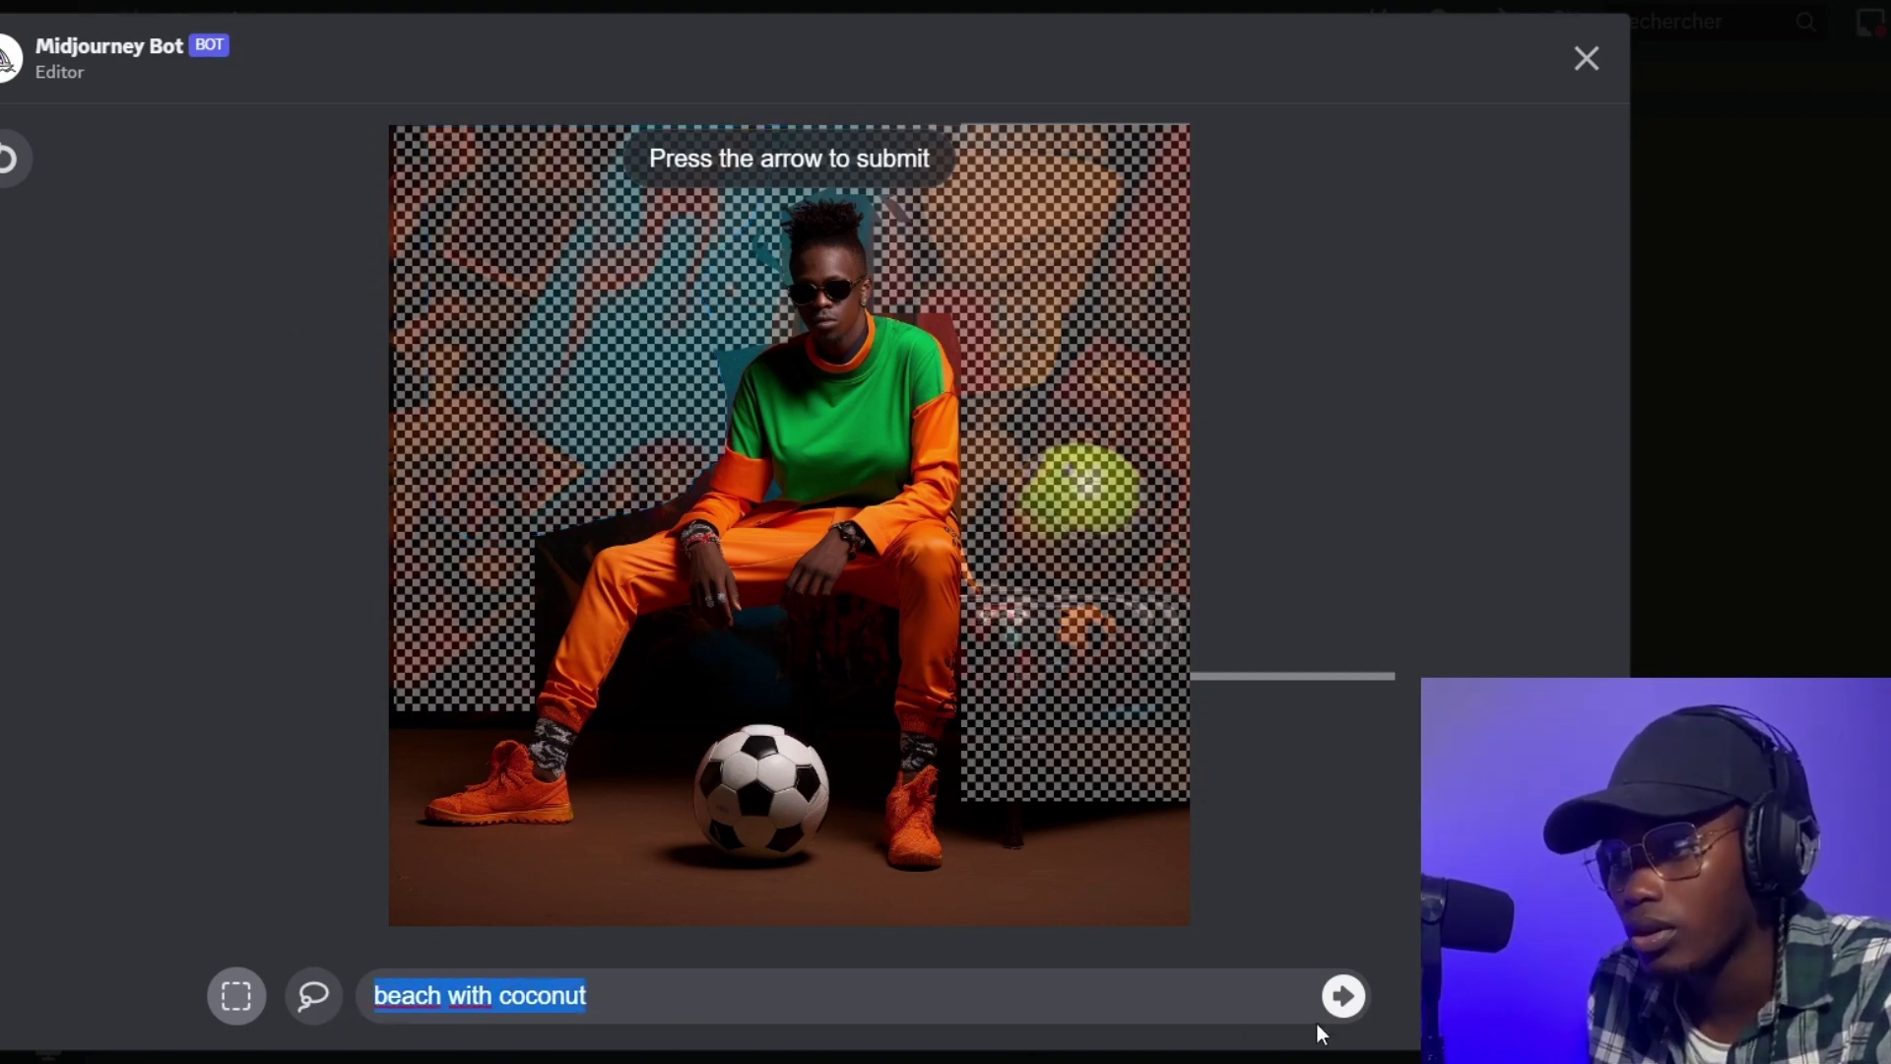
pyautogui.click(1344, 996)
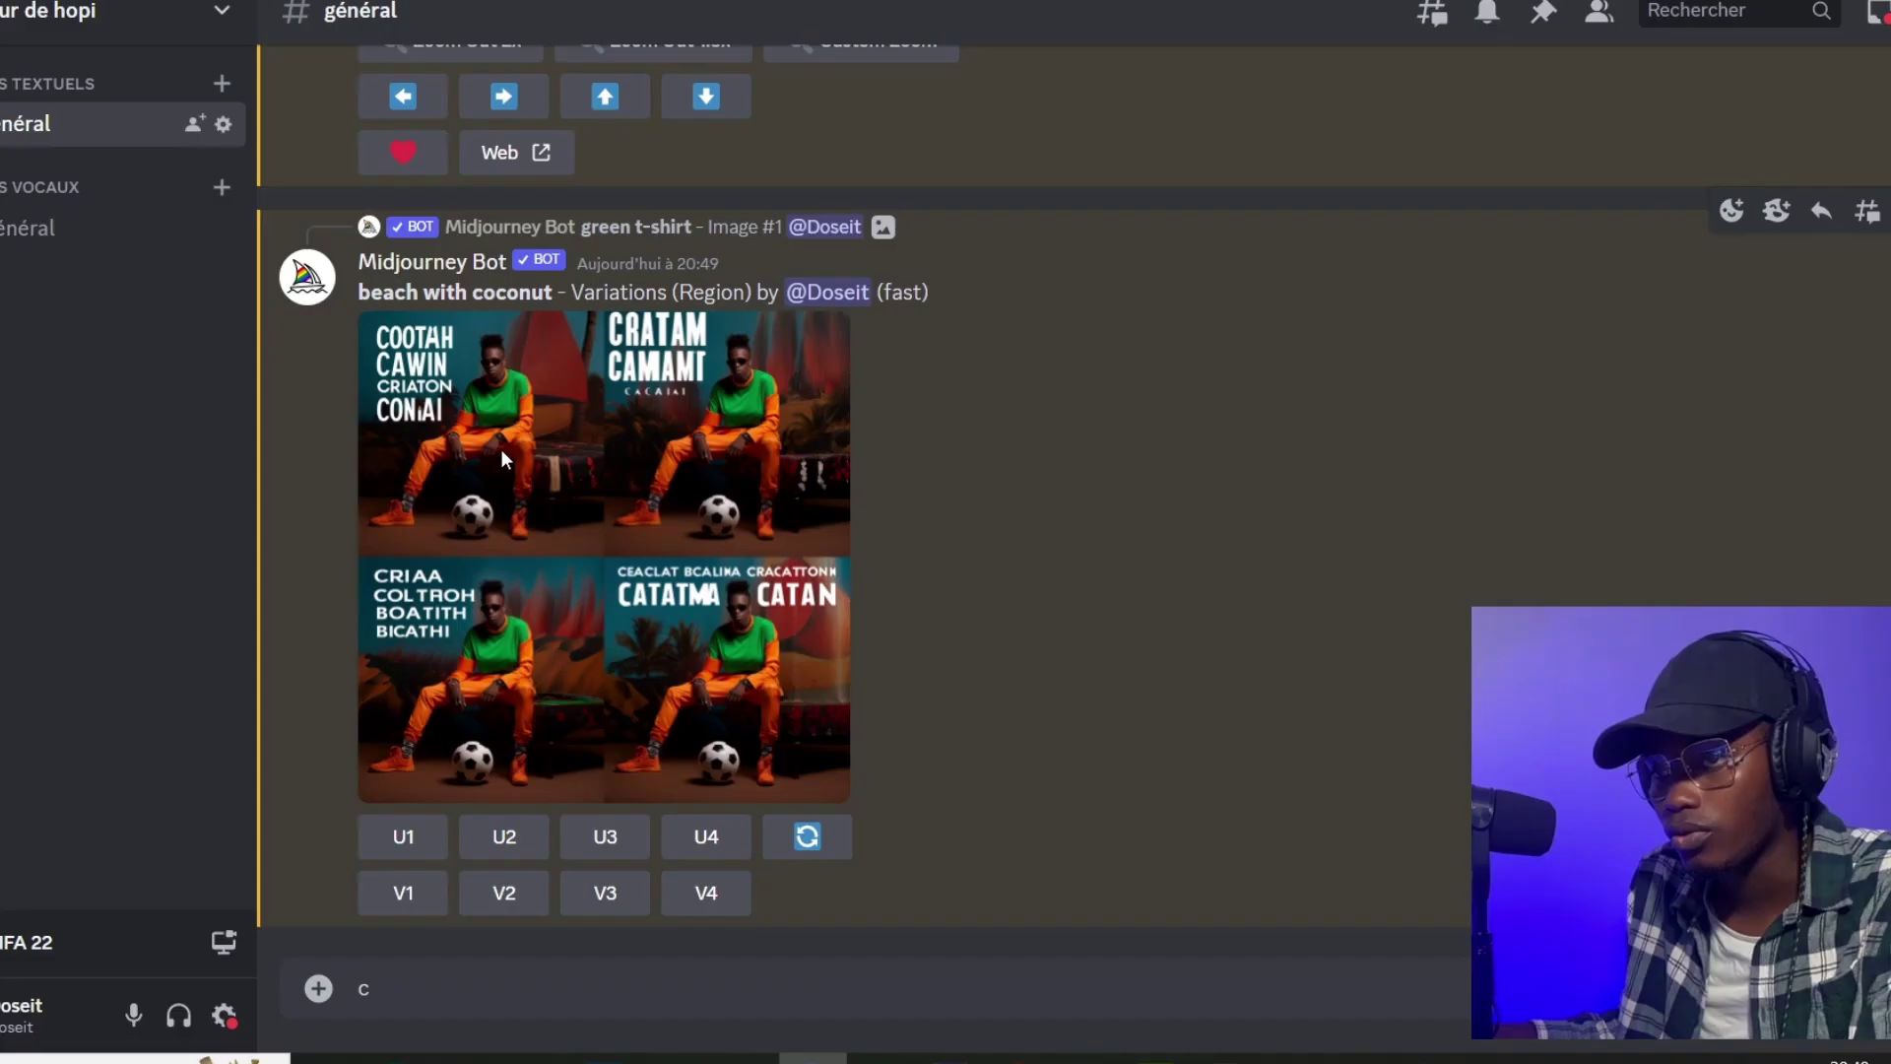
pyautogui.click(501, 447)
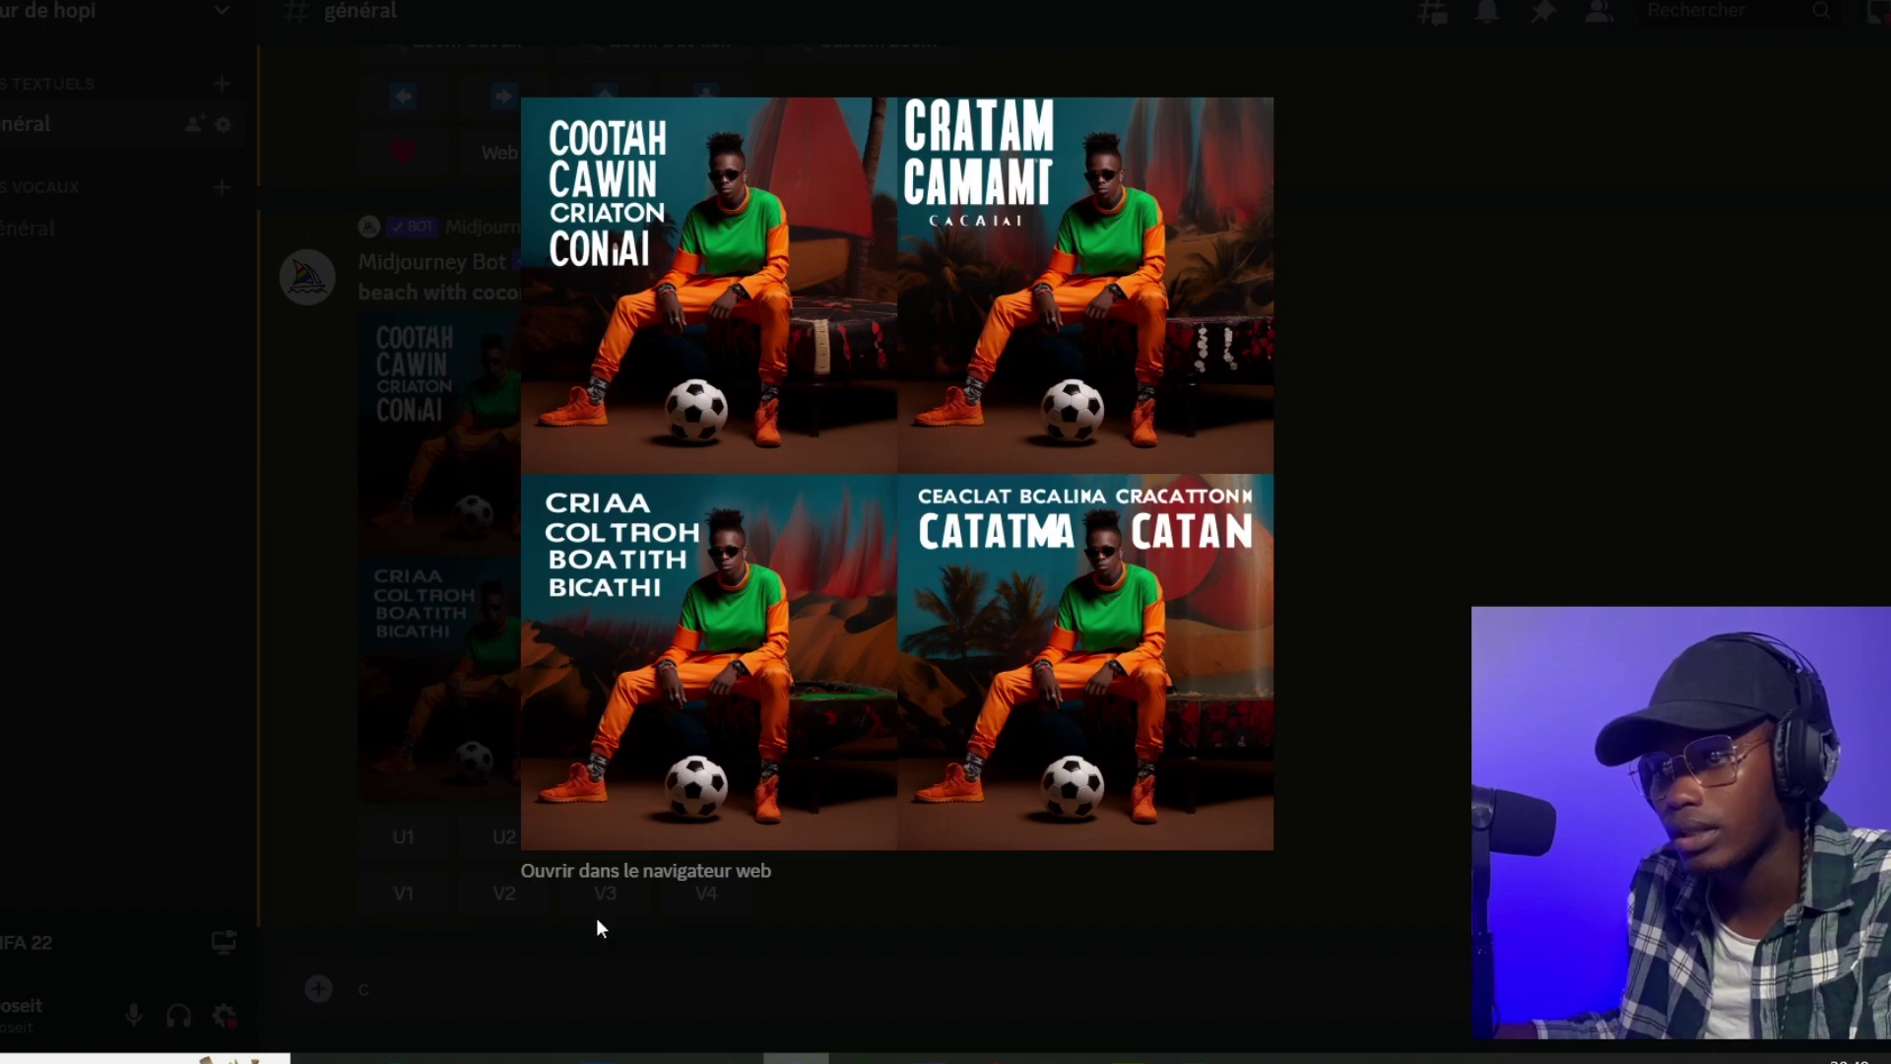
# - Open the 'beach with coconut' variation grid full size in the web browser
pyautogui.click(660, 886)
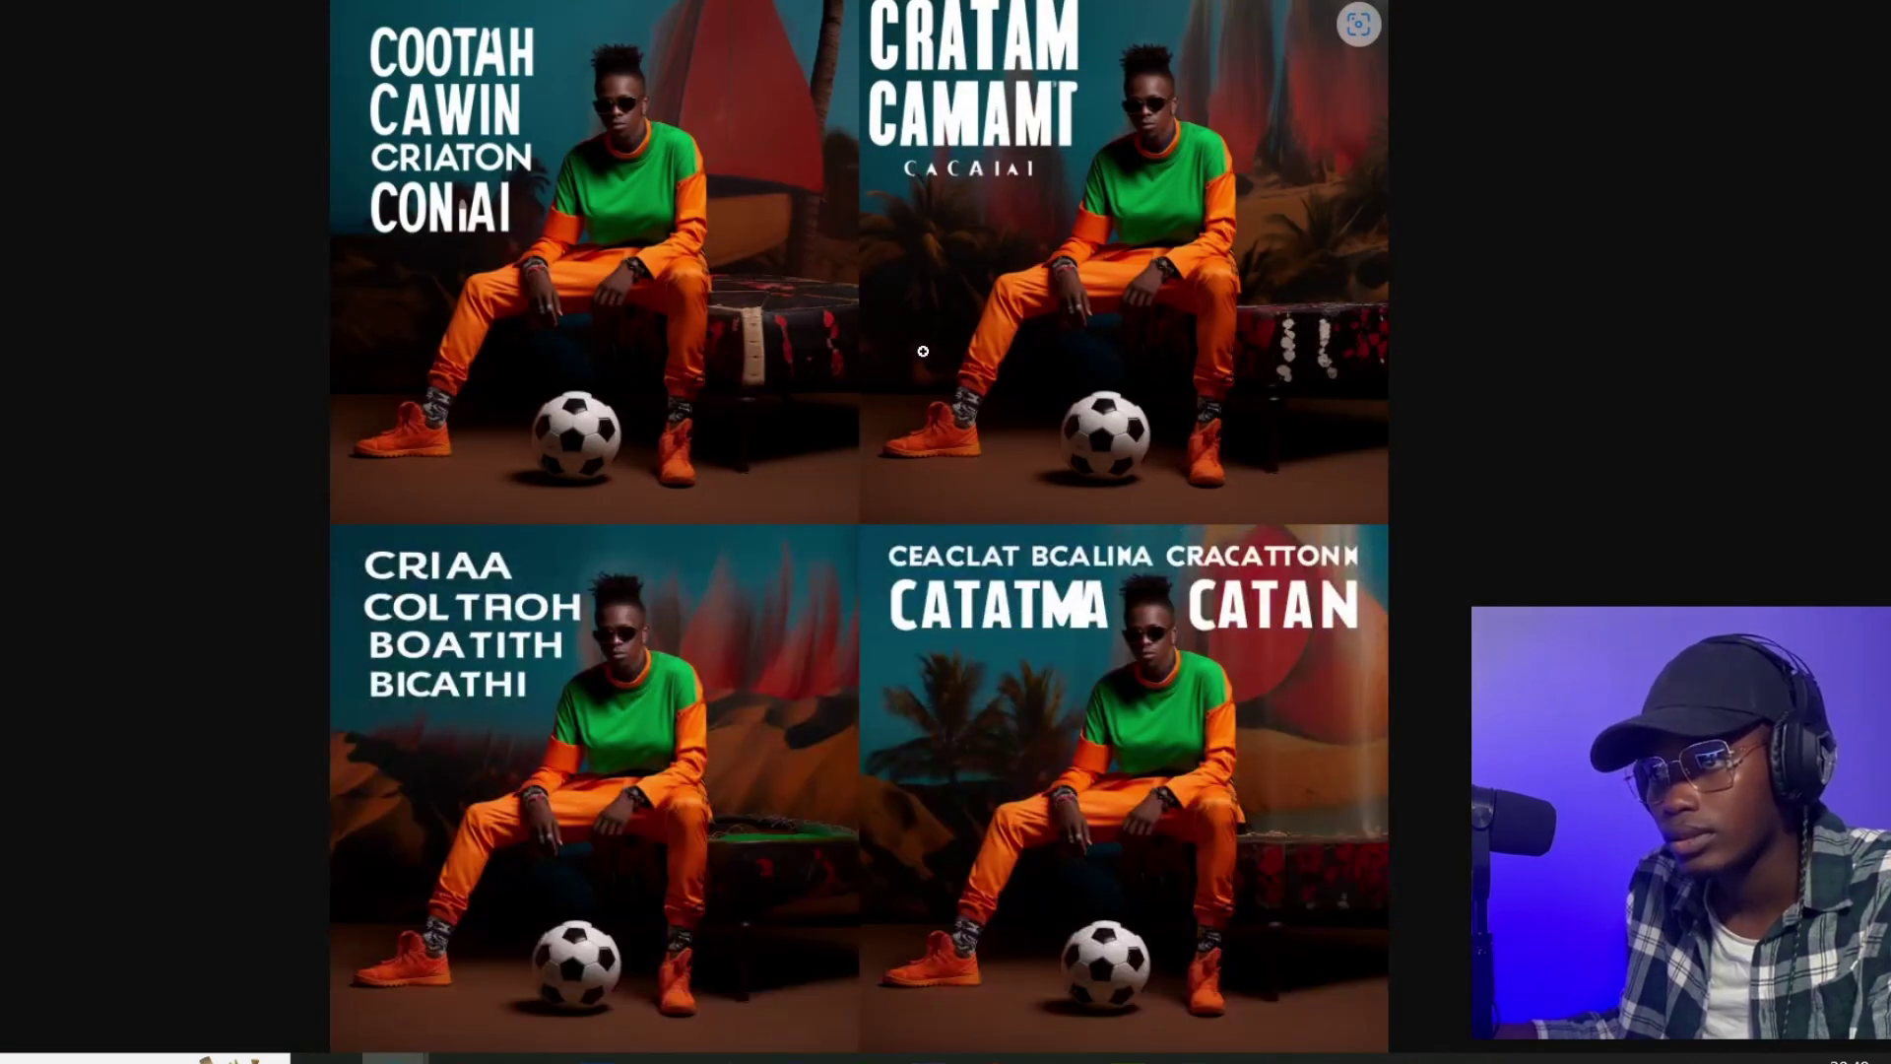
pyautogui.click(917, 300)
pyautogui.click(967, 285)
pyautogui.click(926, 307)
pyautogui.scroll(-4, 926, 310)
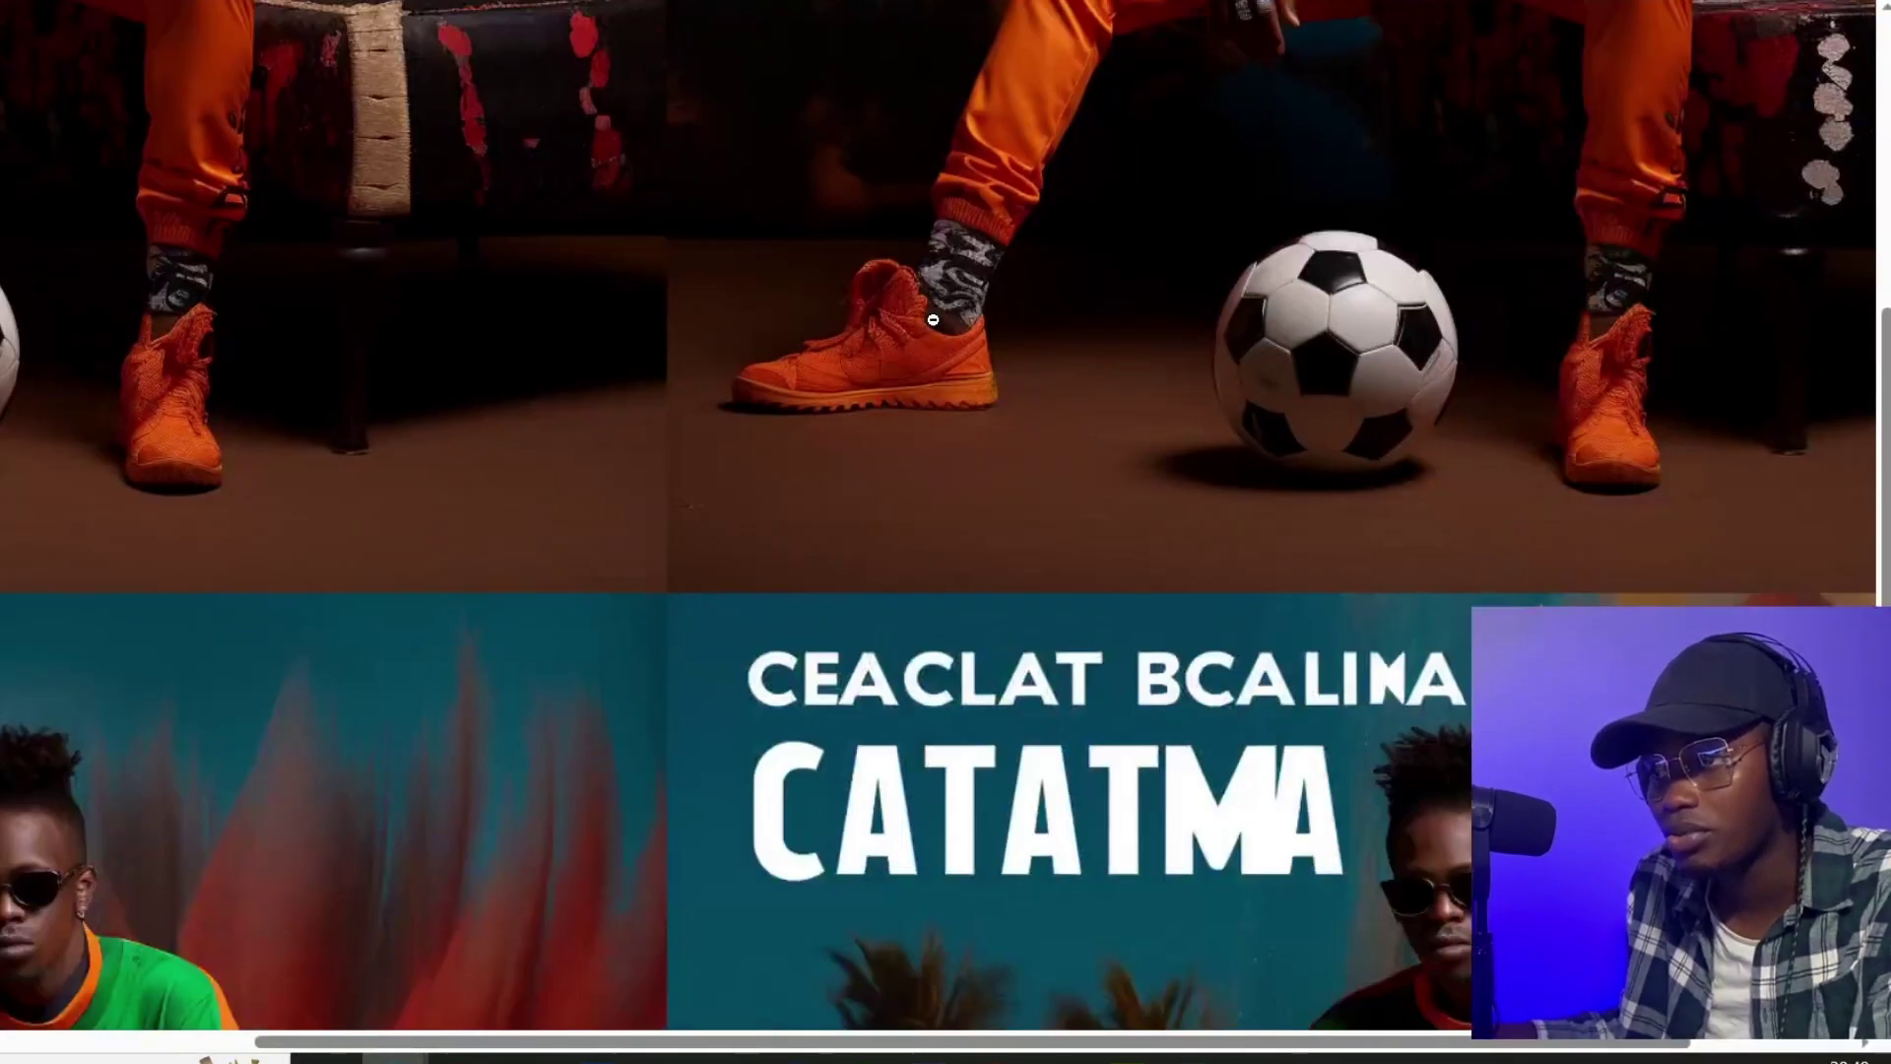
pyautogui.scroll(2, 934, 323)
pyautogui.scroll(3, 934, 322)
pyautogui.scroll(3, 787, 384)
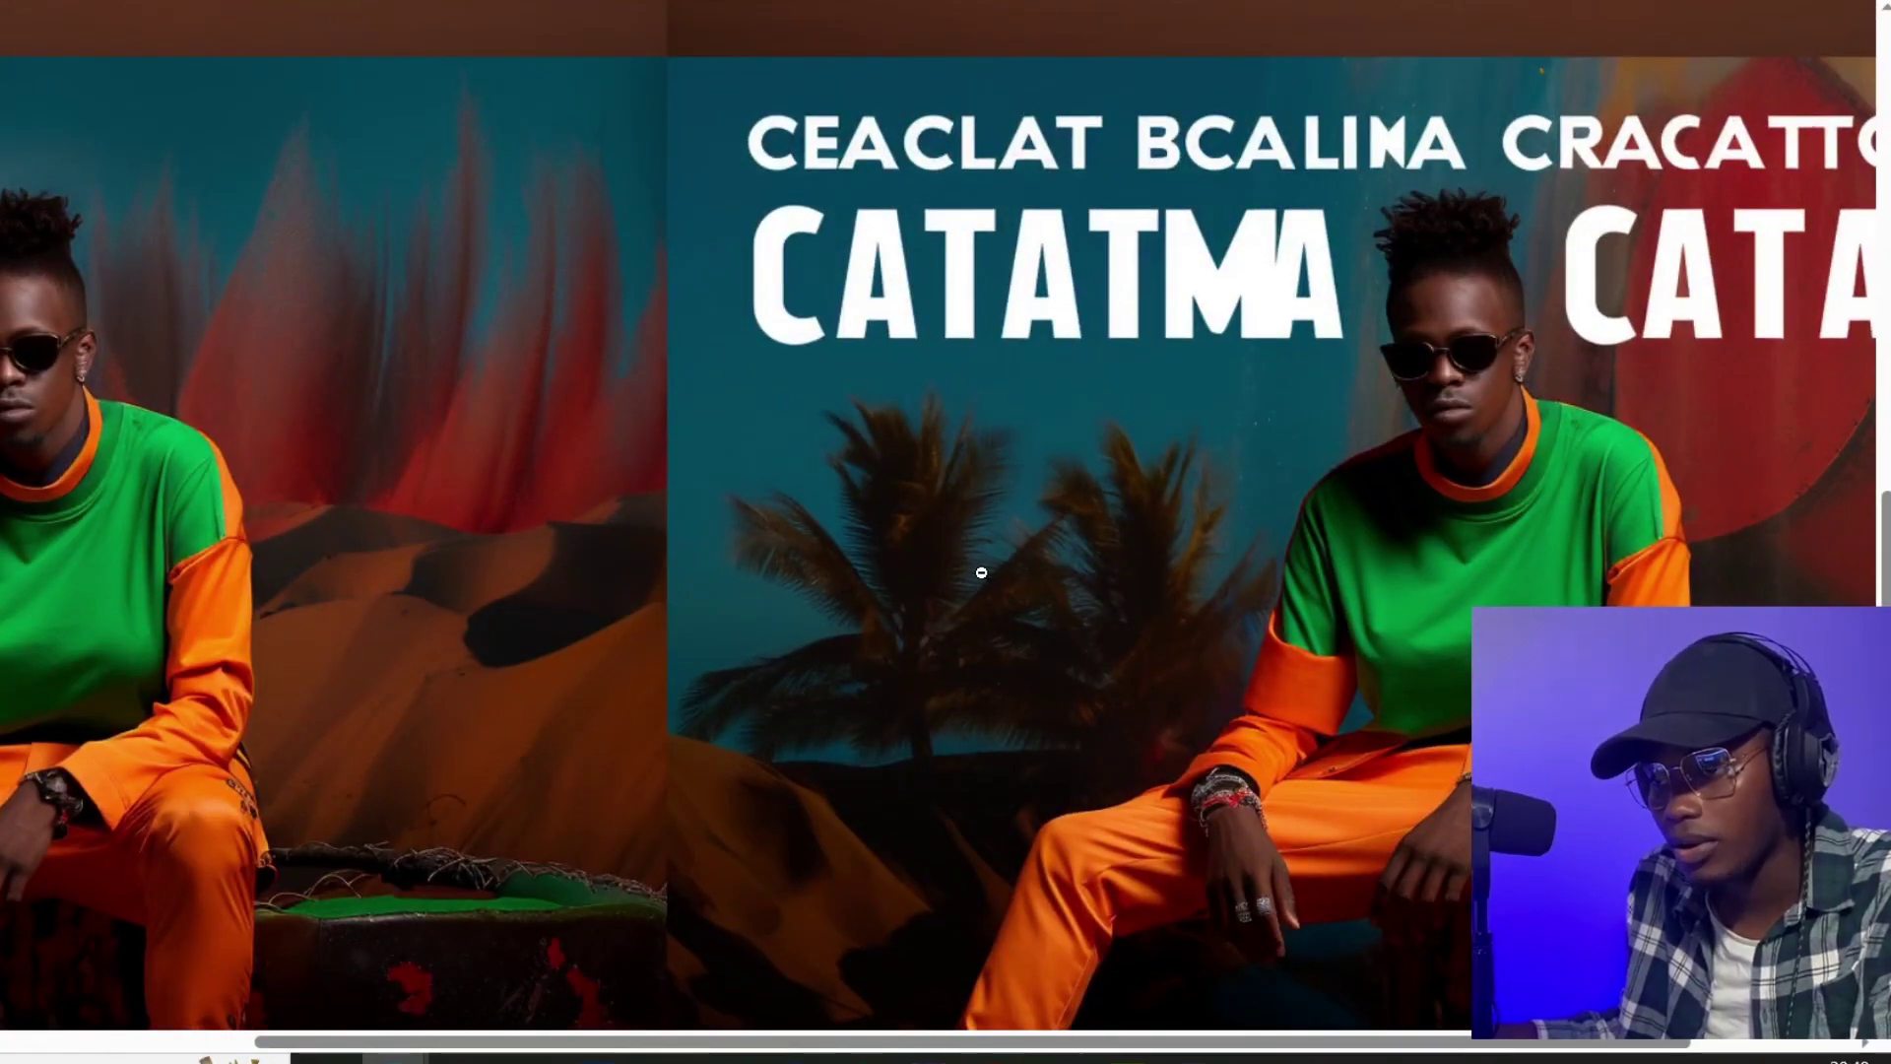
pyautogui.click(283, 462)
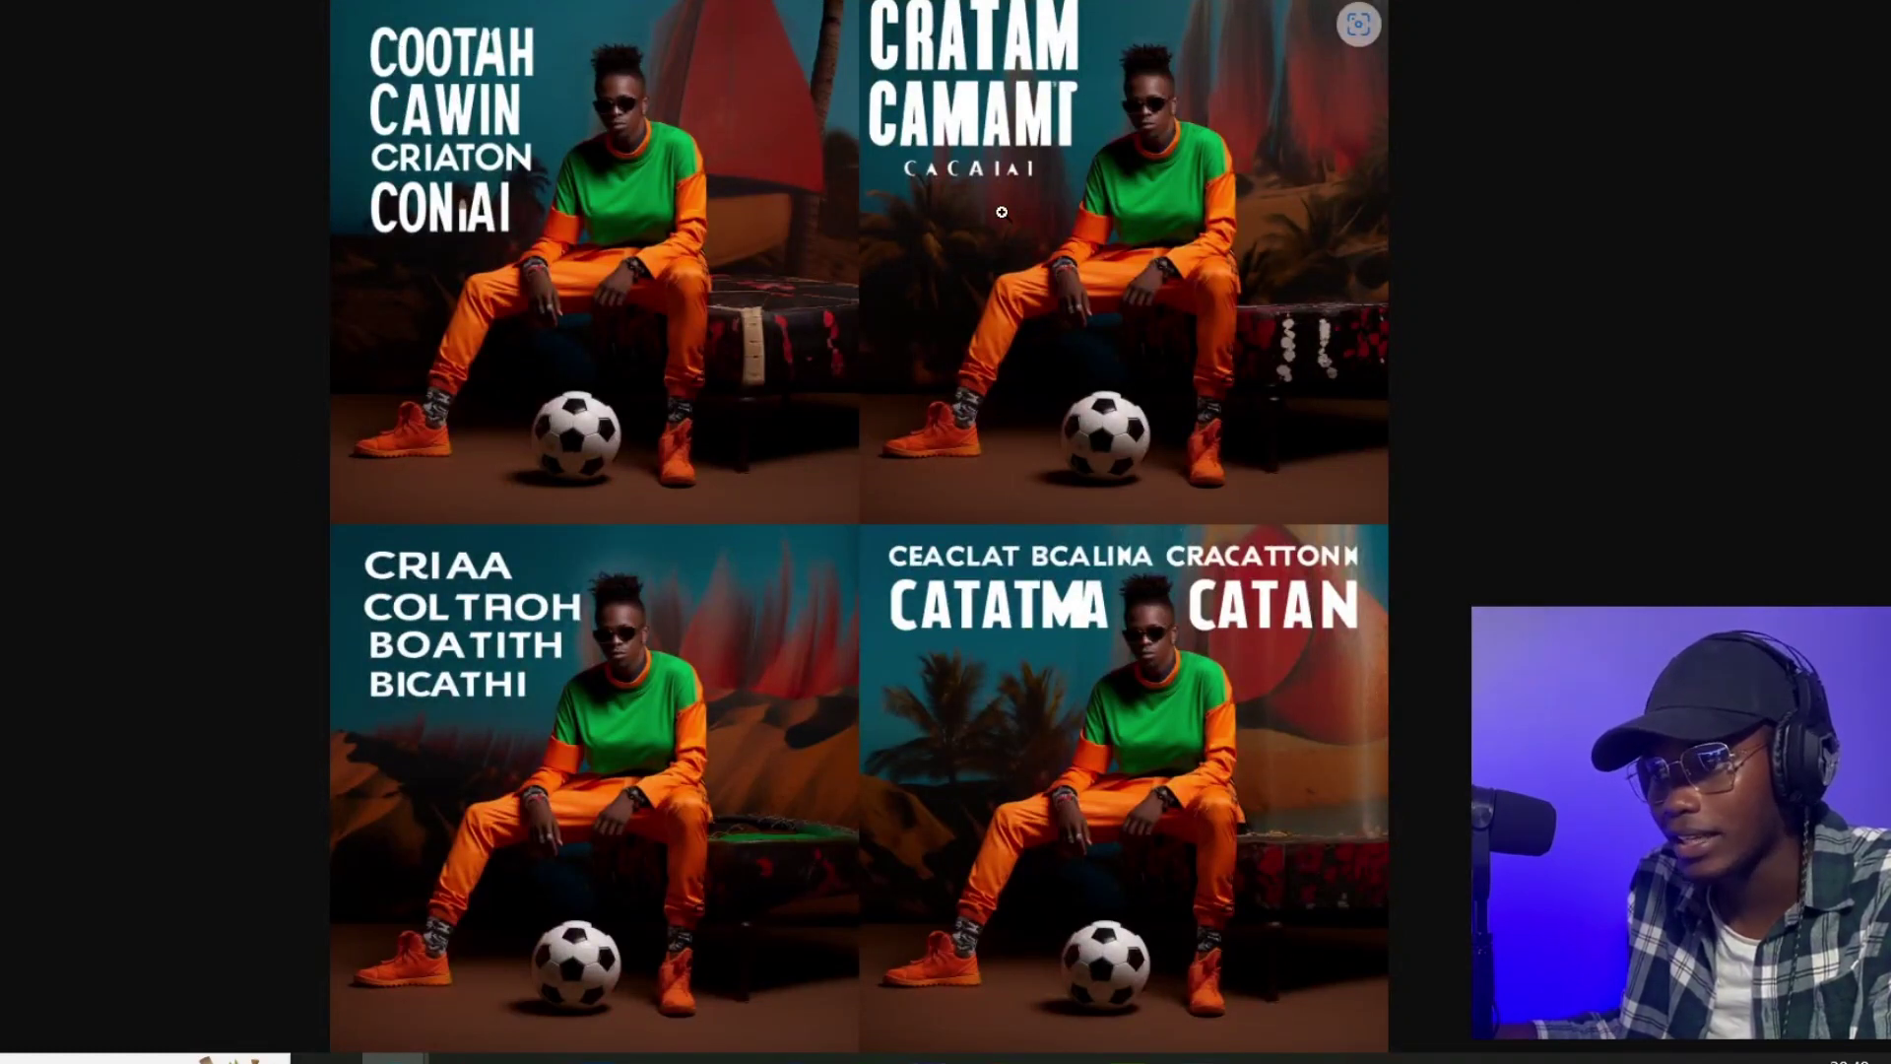
pyautogui.click(658, 680)
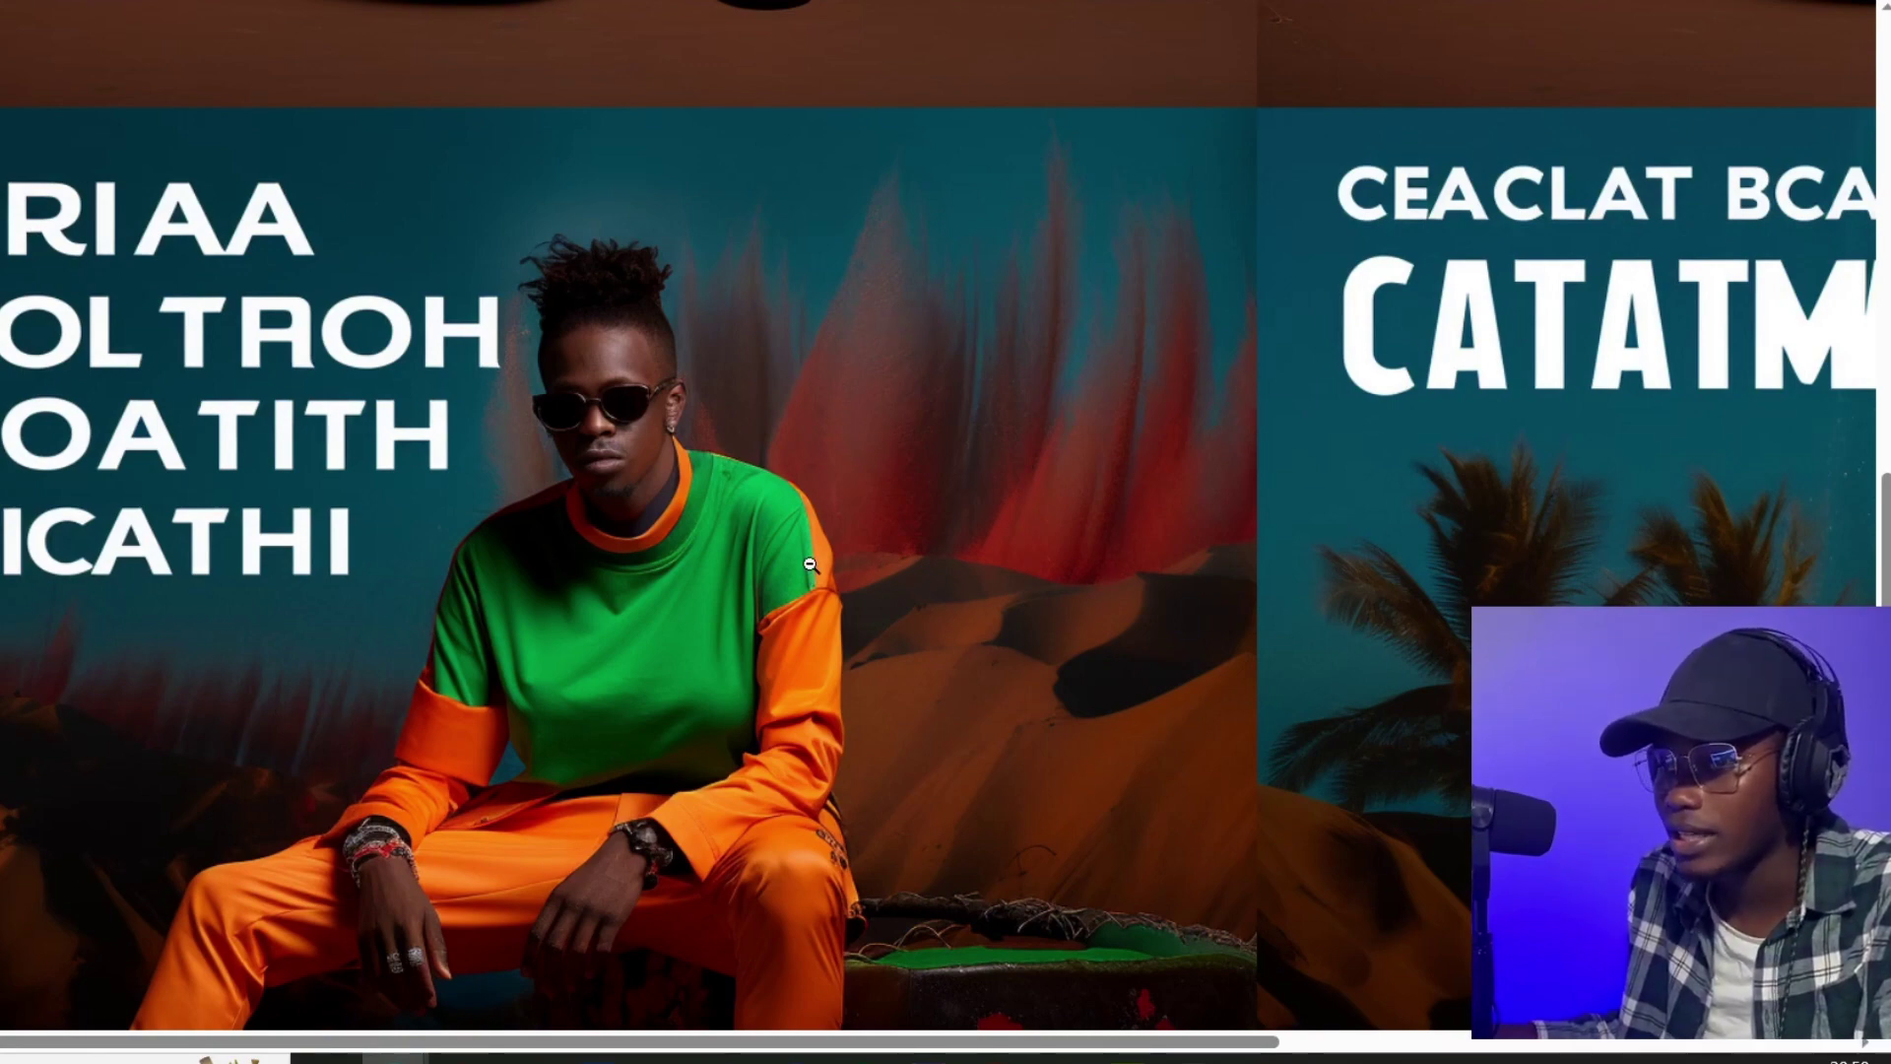
pyautogui.click(1312, 416)
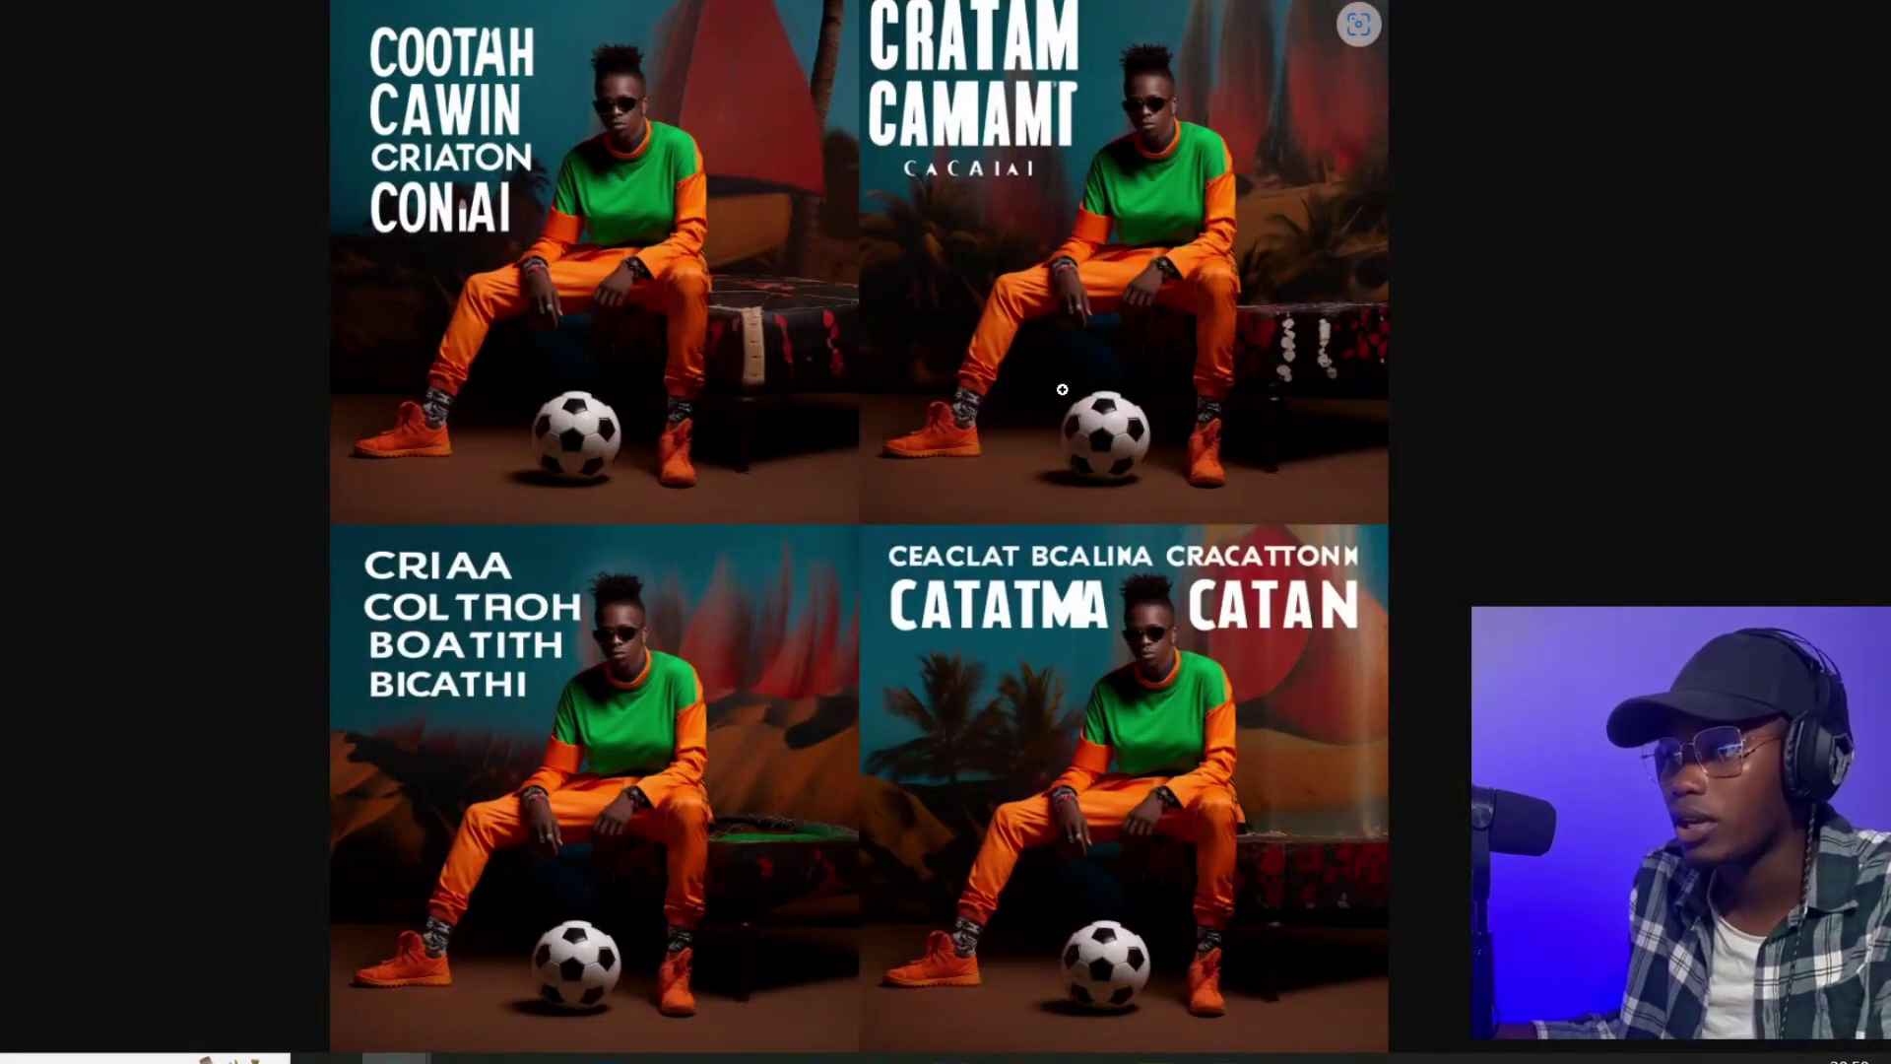
pyautogui.click(714, 379)
pyautogui.click(725, 393)
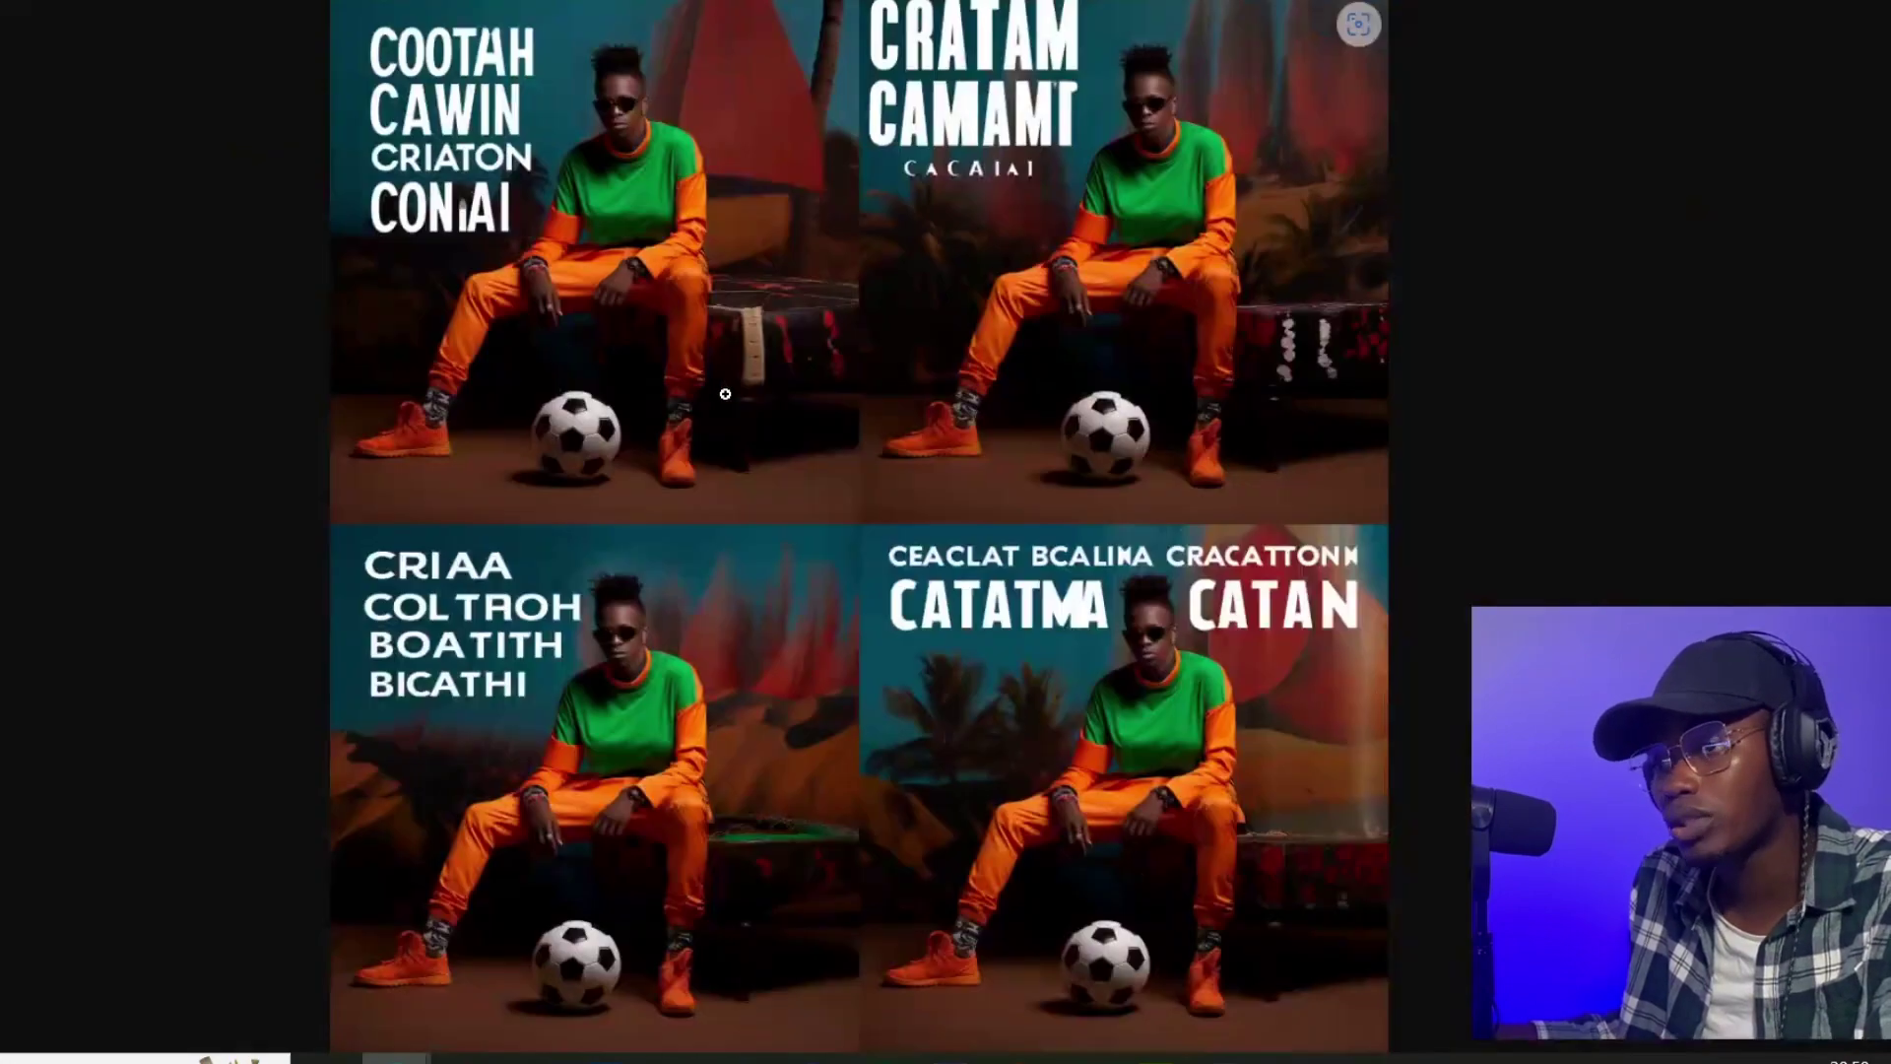